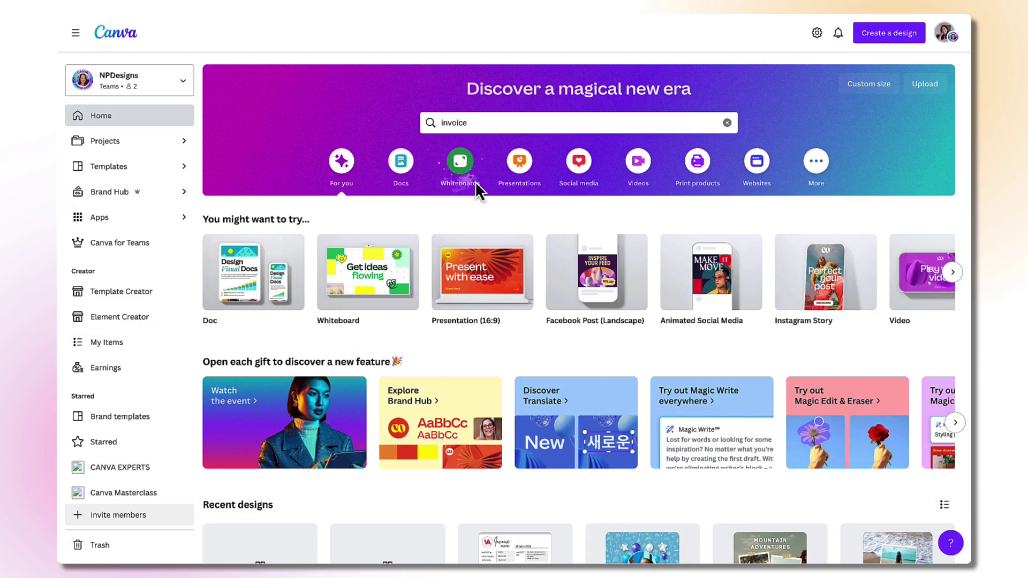
- Create a new blank 5-second Mobile Video design from the Videos category
left_click(638, 167)
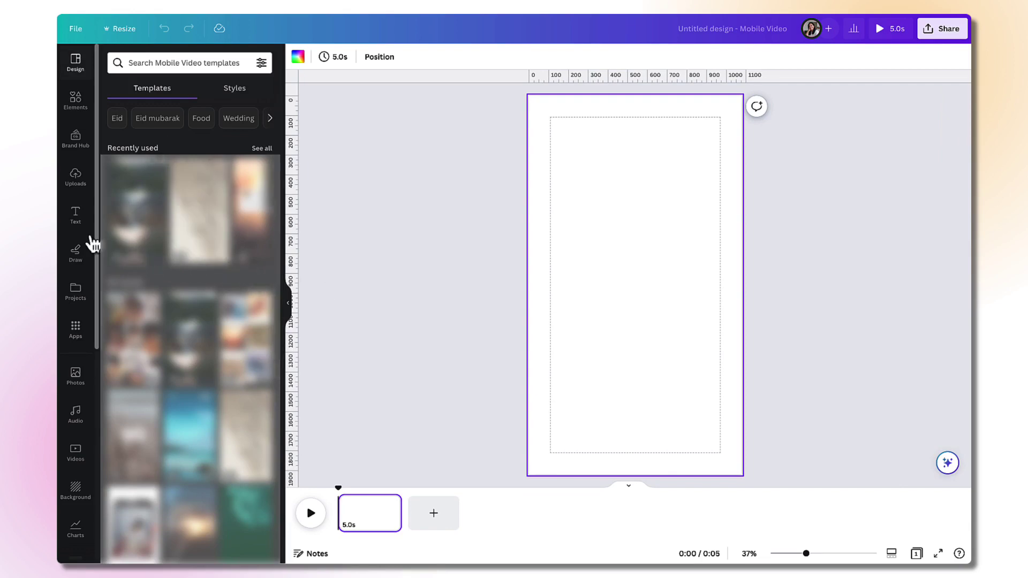
- Place the uploaded 2:29 teal cat video on the vertical page from the Uploads videos
left_click(74, 180)
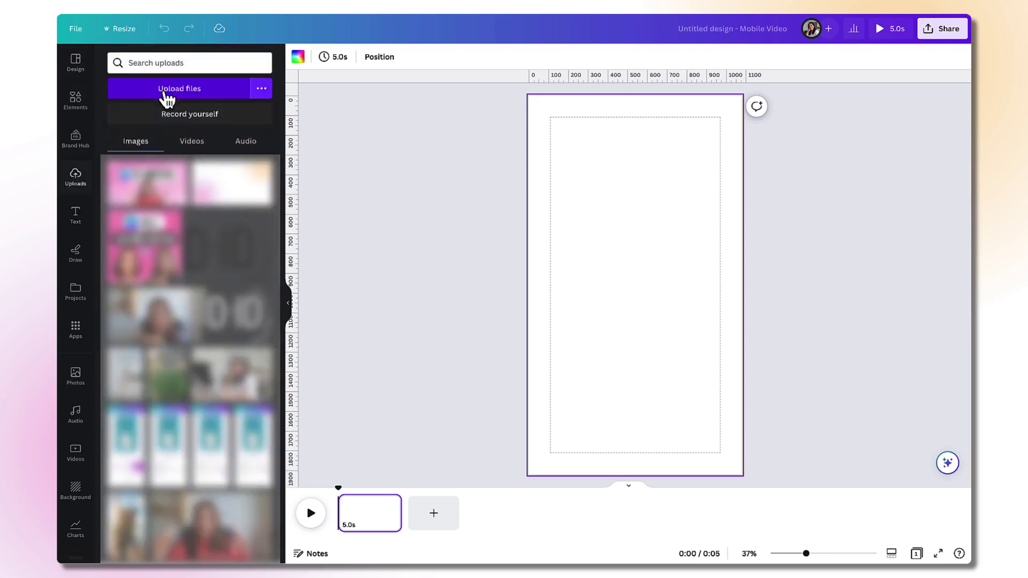
left_click(187, 141)
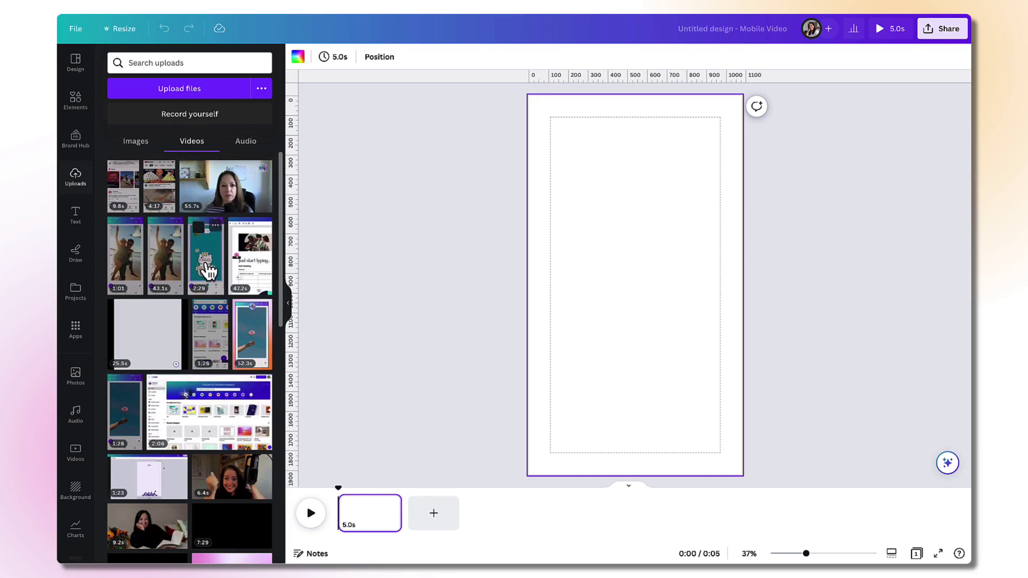
left_click(208, 271)
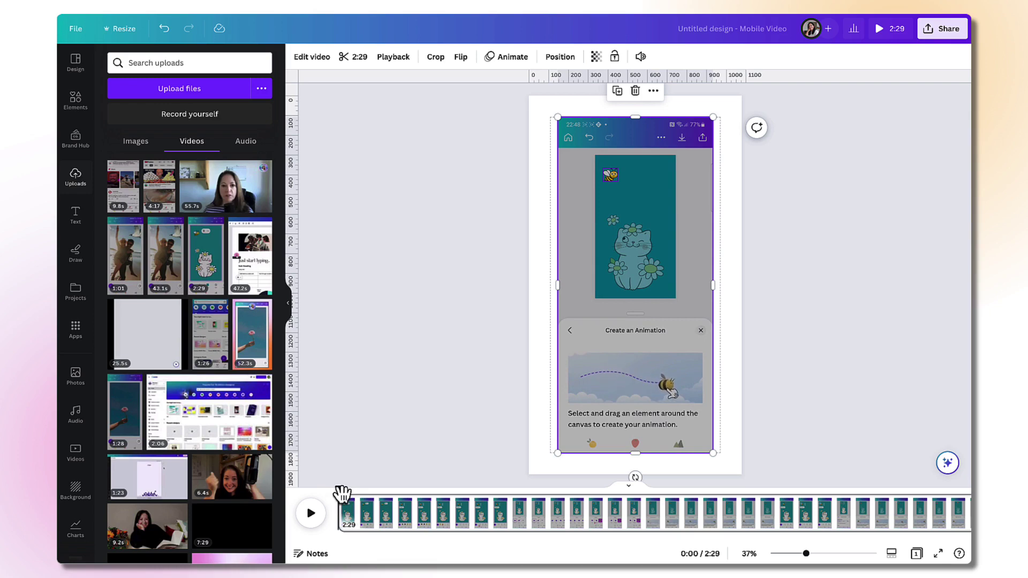
- Preview the cat video by scrubbing the playhead from the start to about 14 seconds
left_click(341, 492)
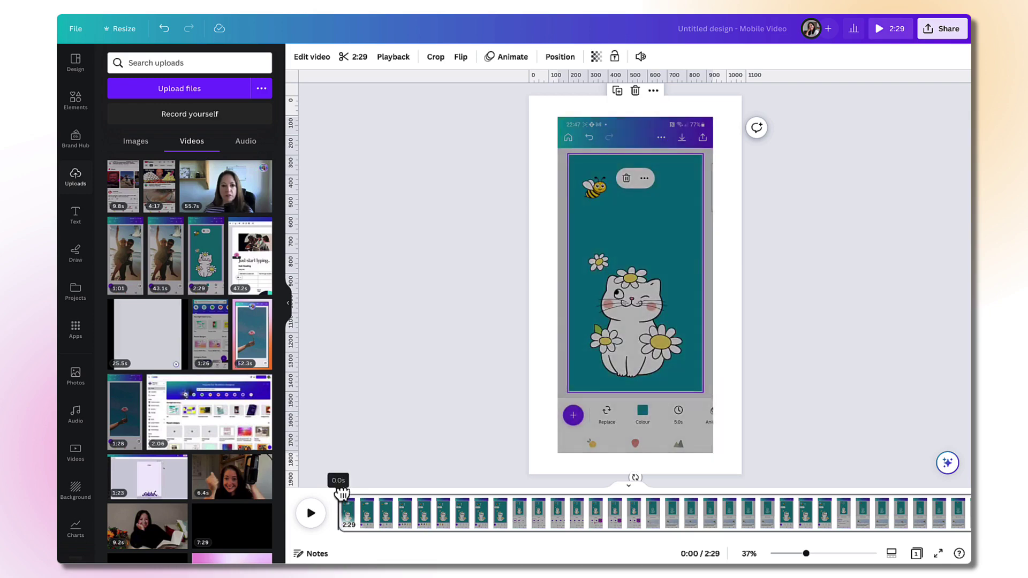
mouse_move(342, 491)
left_mouse_down()
mouse_move(666, 493)
mouse_move(339, 491)
left_mouse_up()
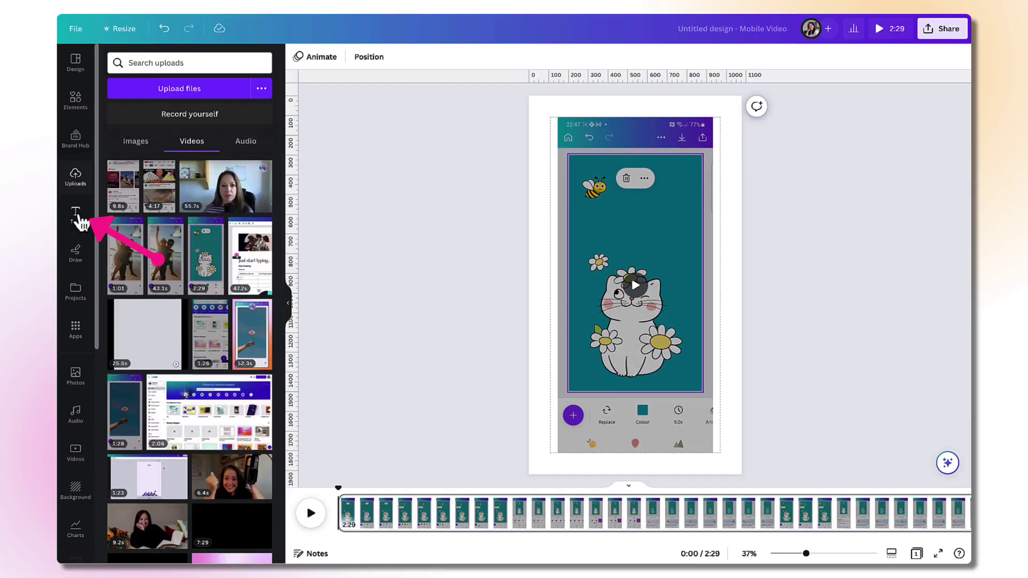
- Add a text box near the top of the video reading 'Add your Text'
left_click(78, 217)
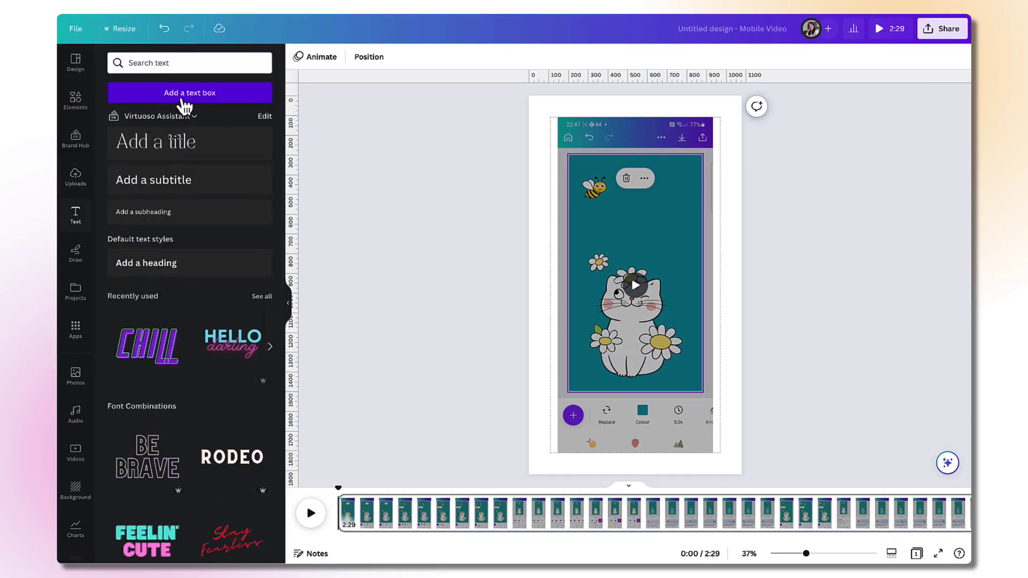
left_click(184, 104)
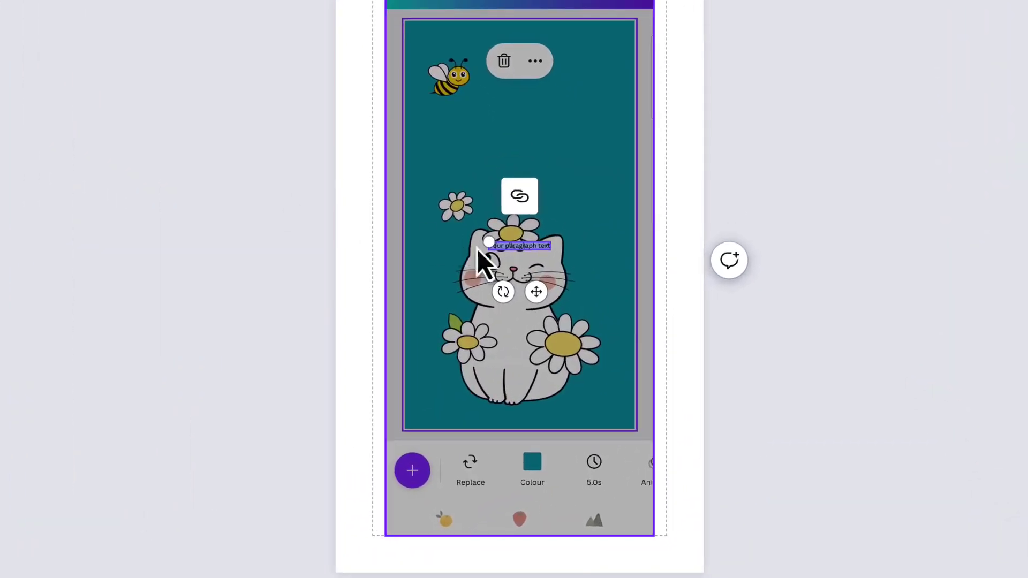
left_click_drag(487, 236, 379, 191)
left_click_drag(477, 290, 529, 198)
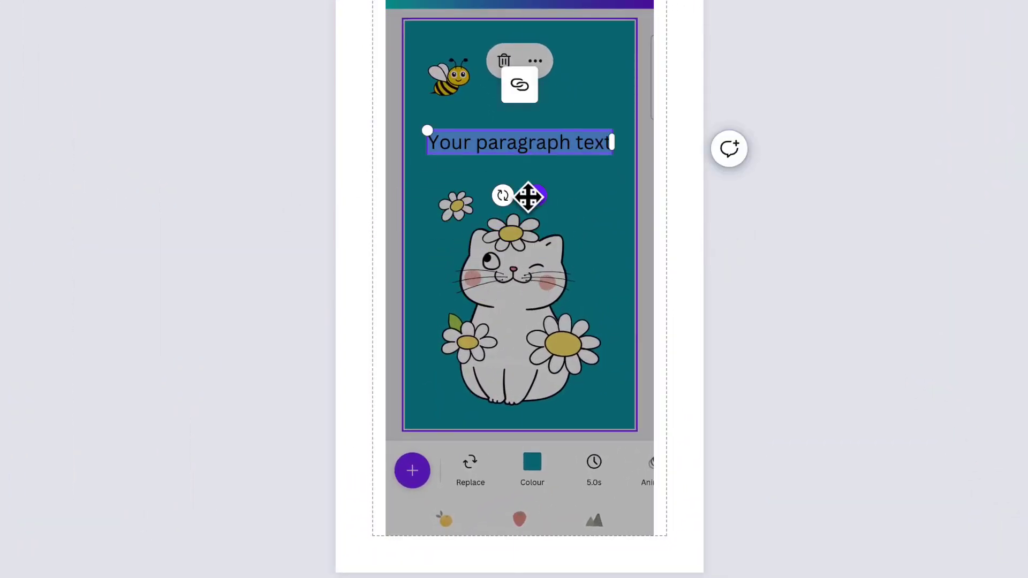
type("Add you")
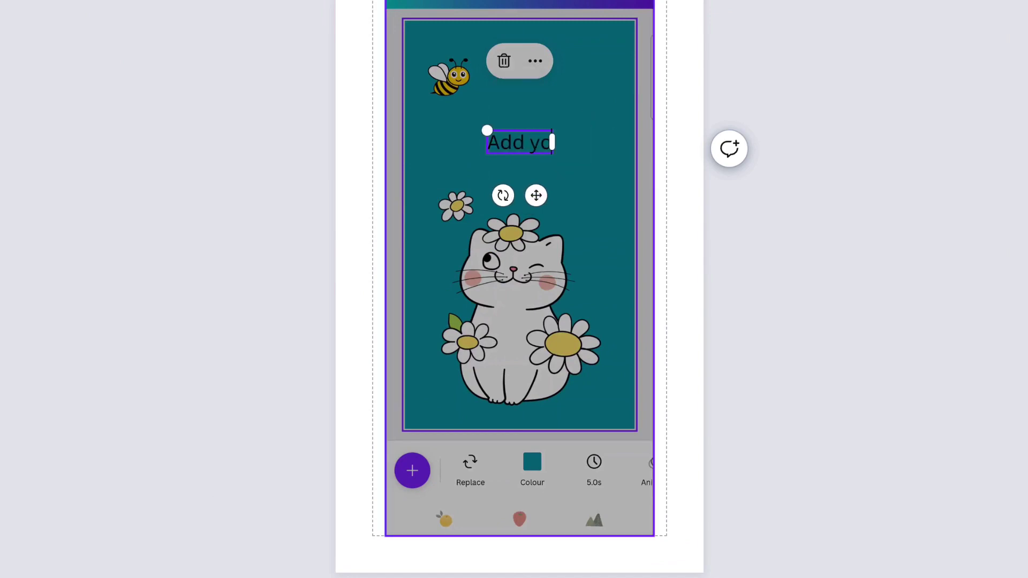
type("r Tex")
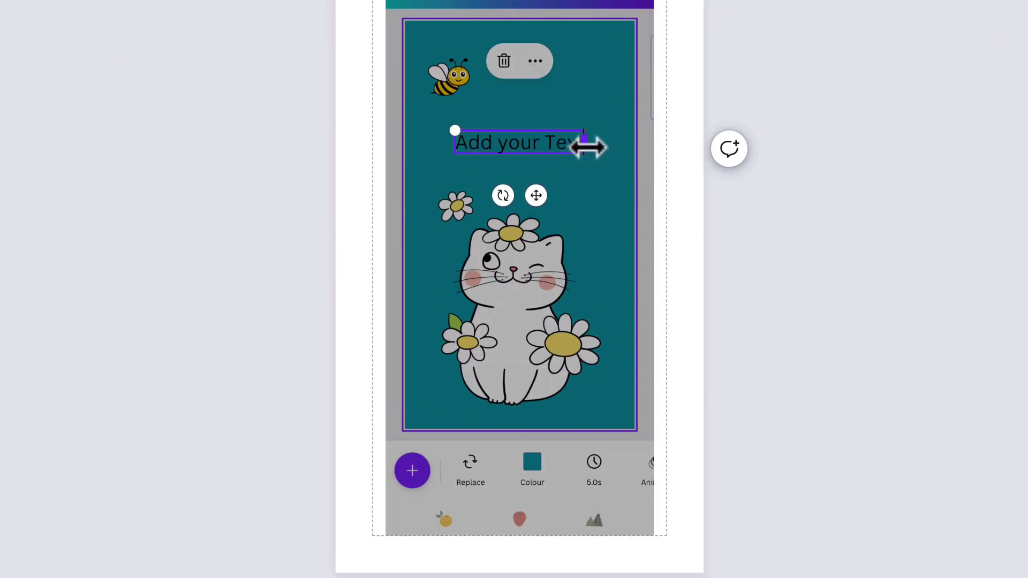
type("t")
- Widen the 'Add your Text' heading and centre it above the cat
left_click_drag(588, 146, 647, 145)
left_click_drag(562, 190, 532, 191)
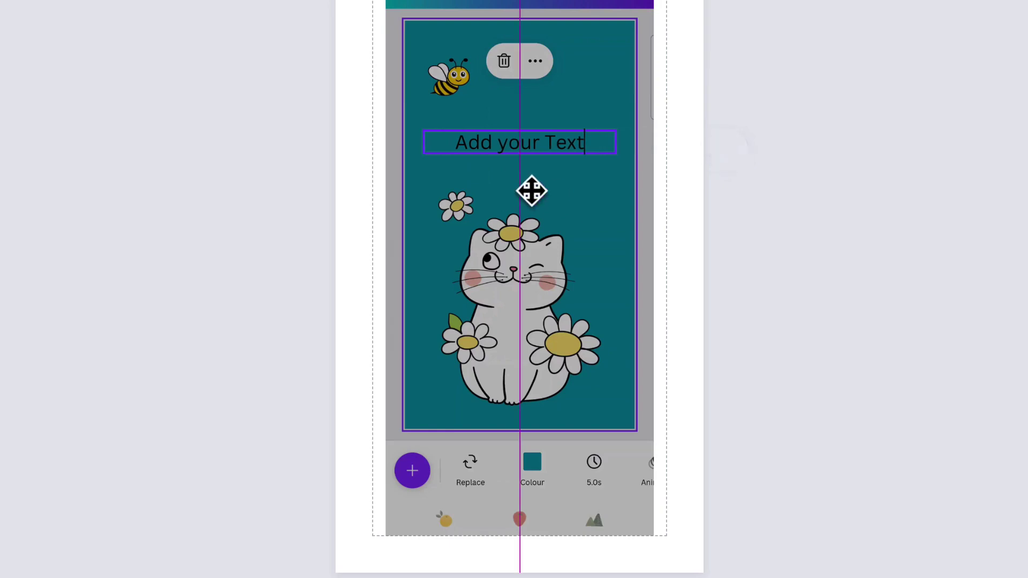
left_click_drag(597, 143, 448, 148)
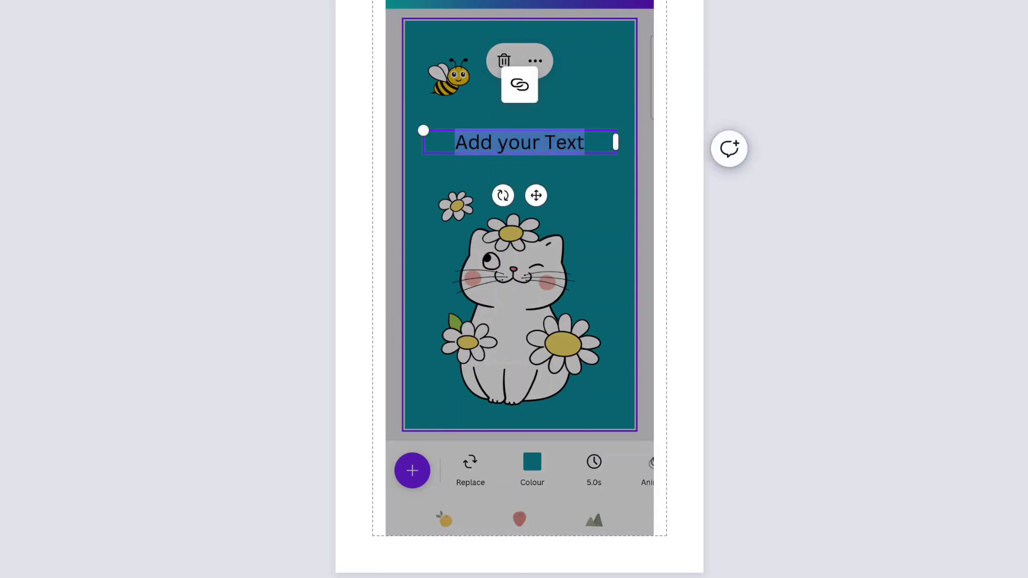
left_click(201, 134)
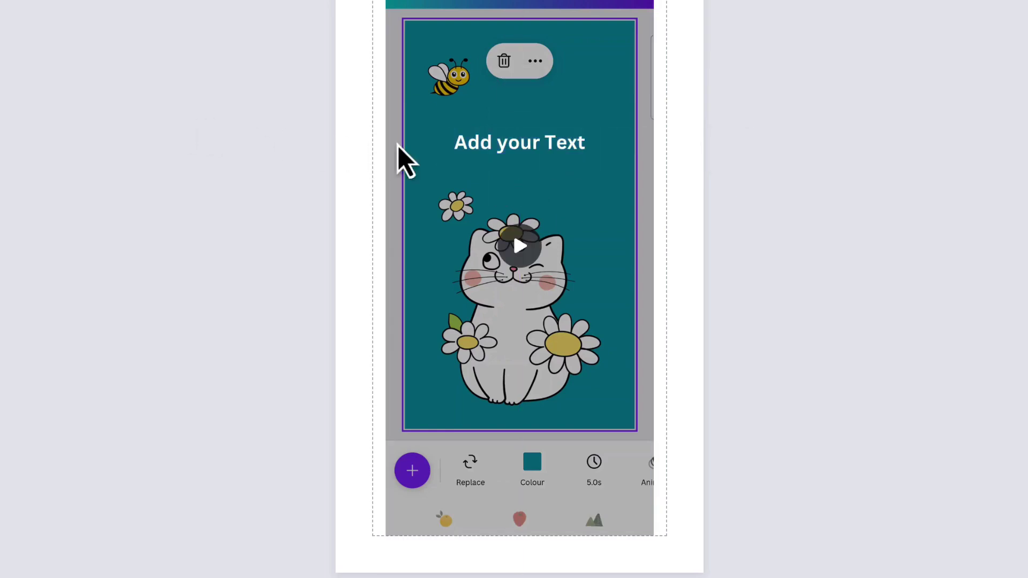
left_click(435, 150)
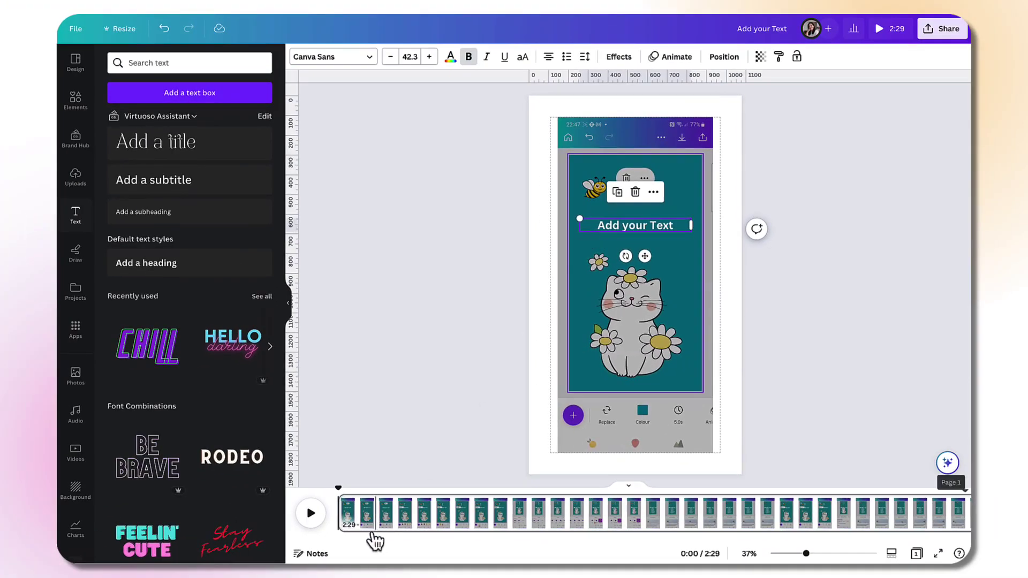
left_click_drag(339, 489, 337, 525)
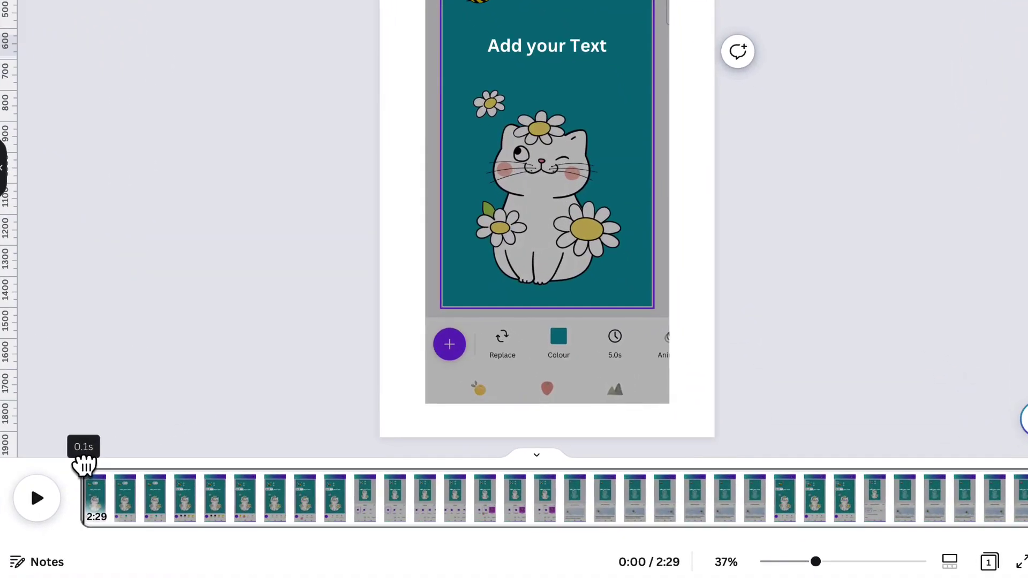
- Split the cat video at 0:10 into a 10.0s page and a 2:19 page
left_click_drag(339, 490, 360, 492)
left_click_drag(114, 465, 286, 517)
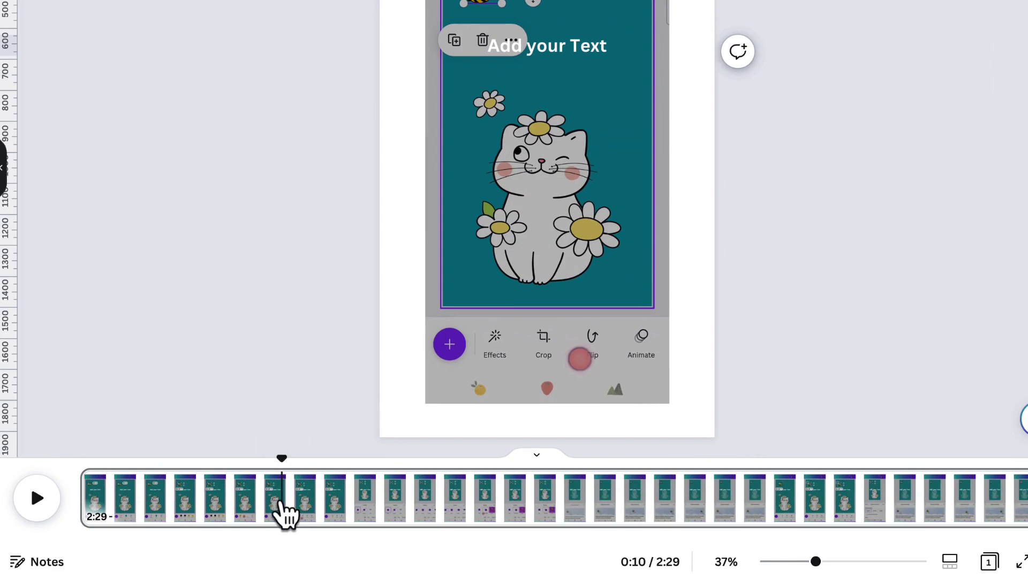
left_click(286, 515)
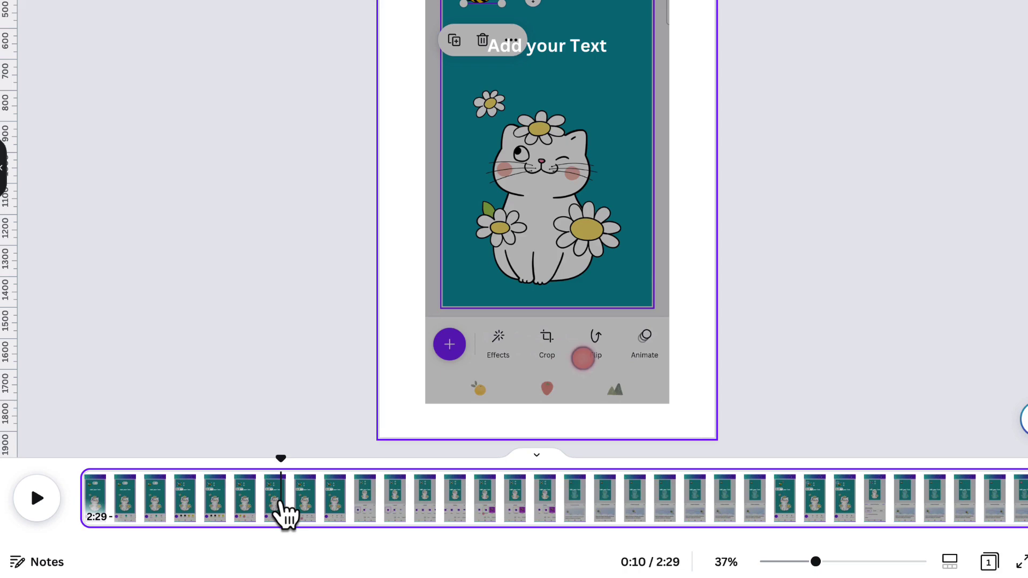
right_click(284, 513)
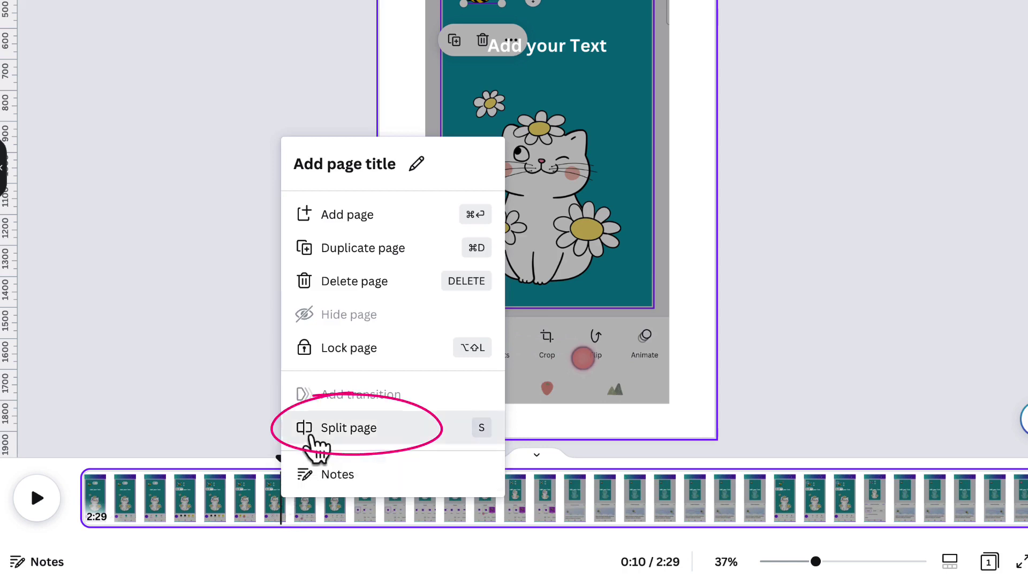
left_click(314, 433)
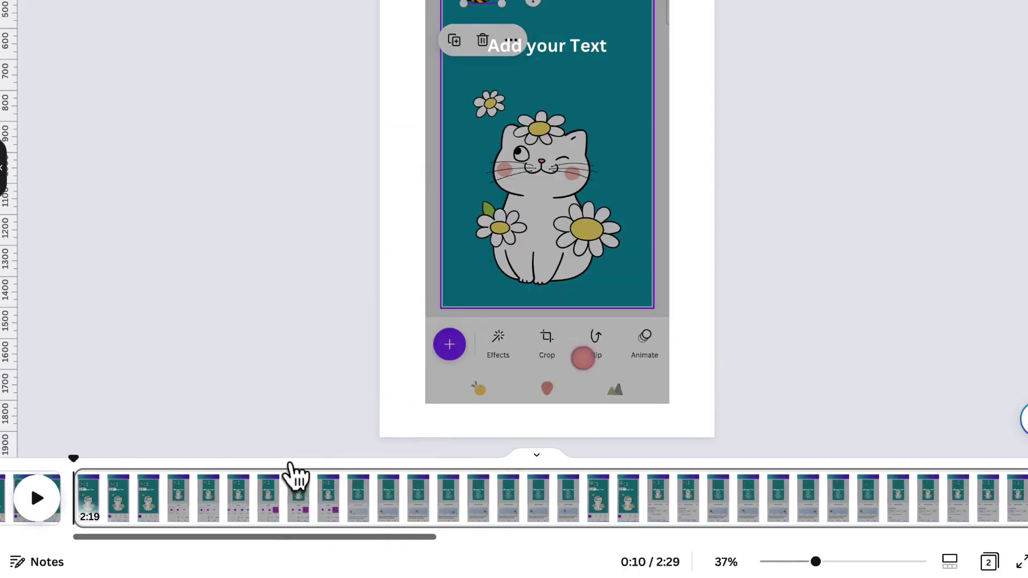
scroll(252, 523, "left", 5)
left_click(203, 509)
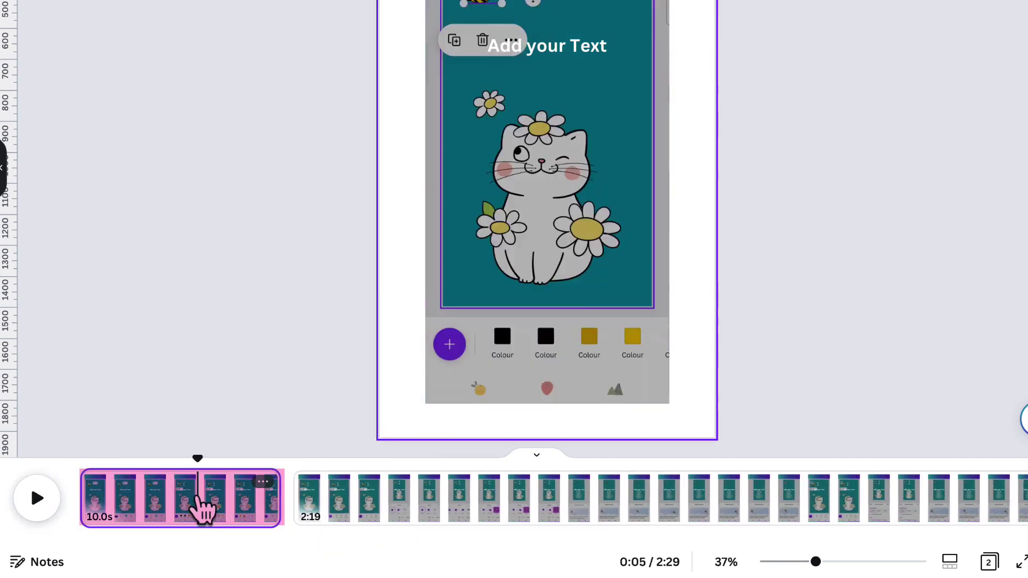
left_click(329, 495)
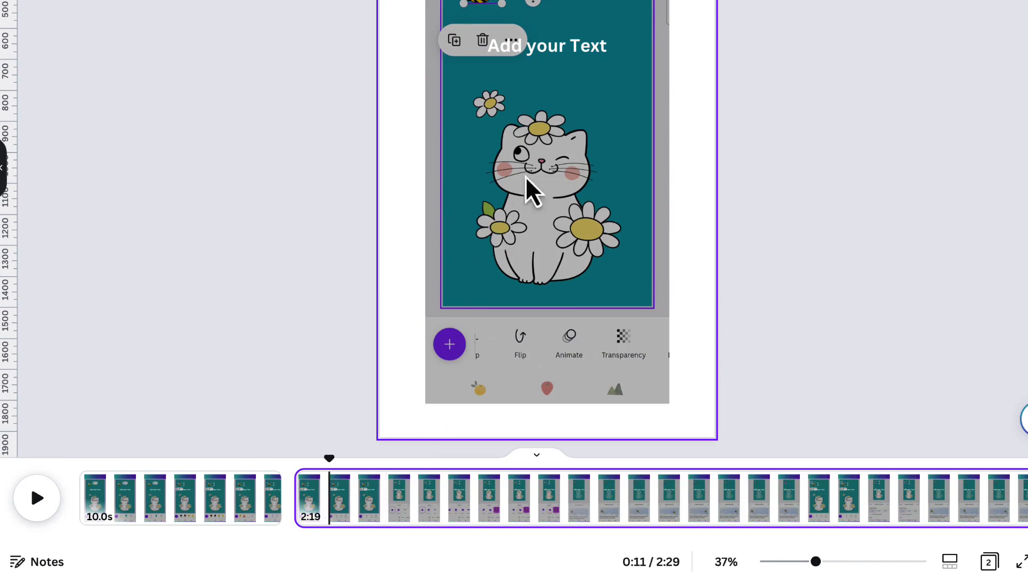
- Change the second clip's heading text to 'Split your video clip'
left_click(573, 48)
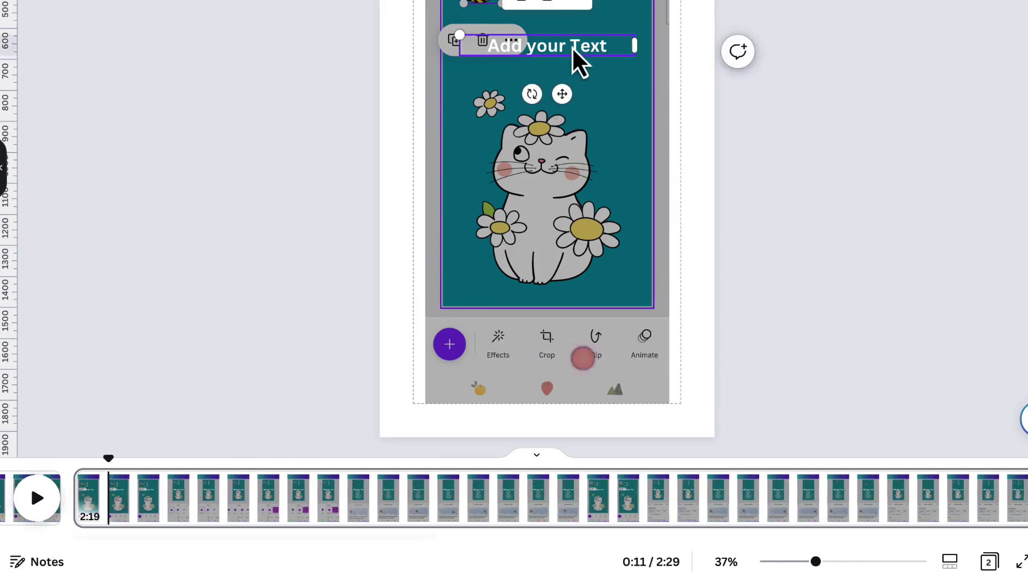
double_click(614, 47)
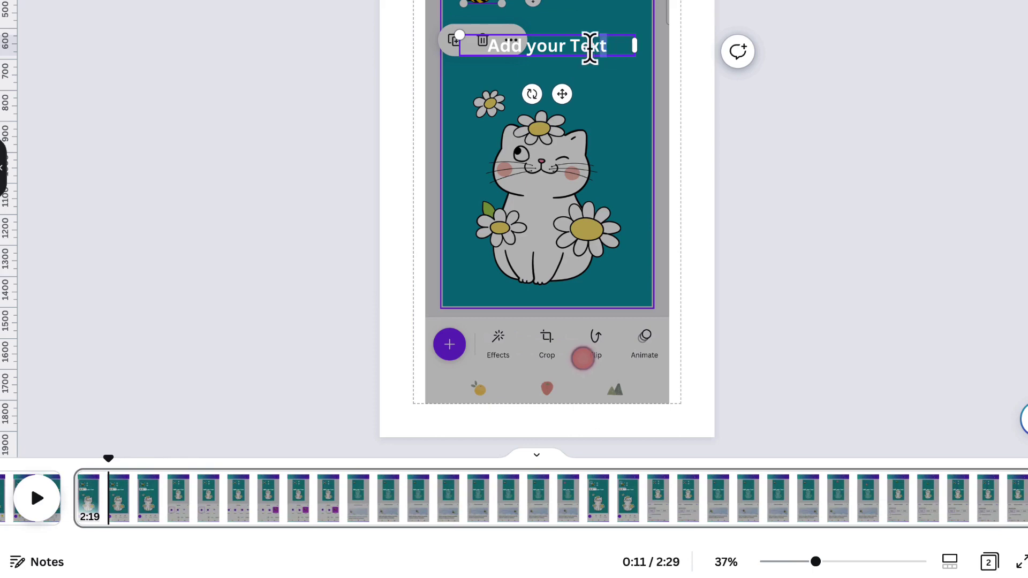
type("Split your video clip")
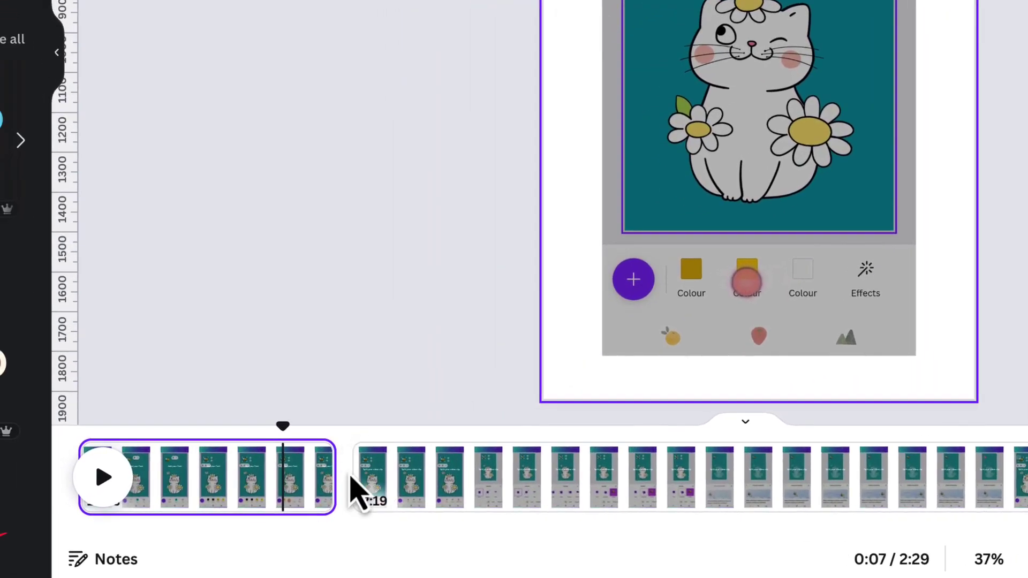
mouse_move(354, 497)
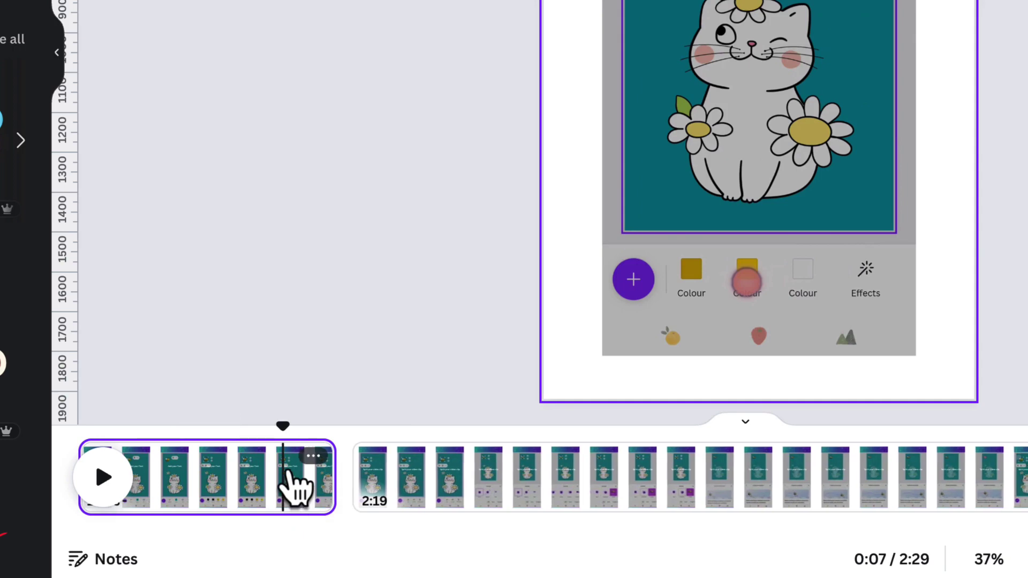
- Join the two clips with a 0.5-second Slide transition
left_click(313, 457)
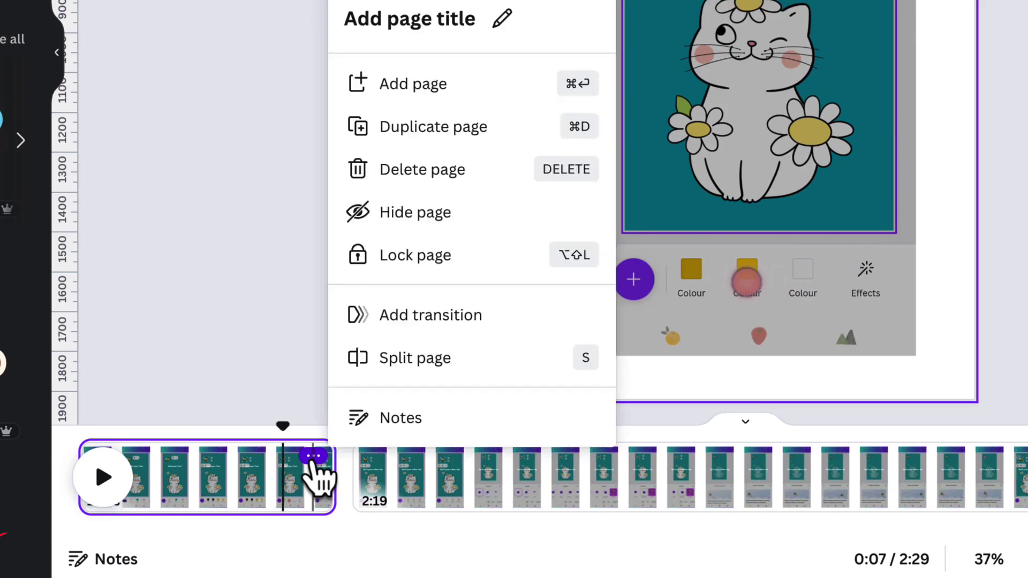
left_click(387, 316)
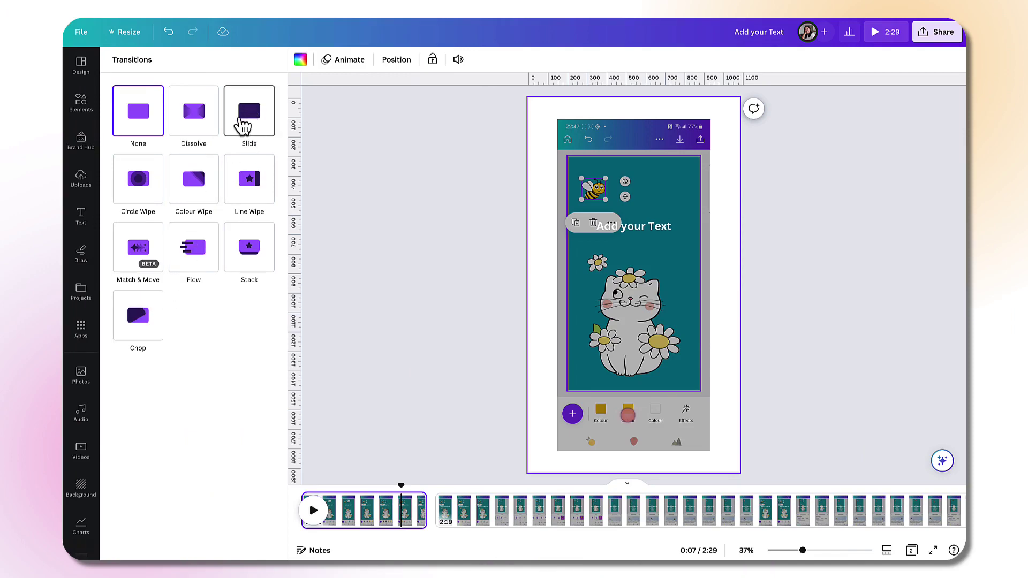
left_click(242, 123)
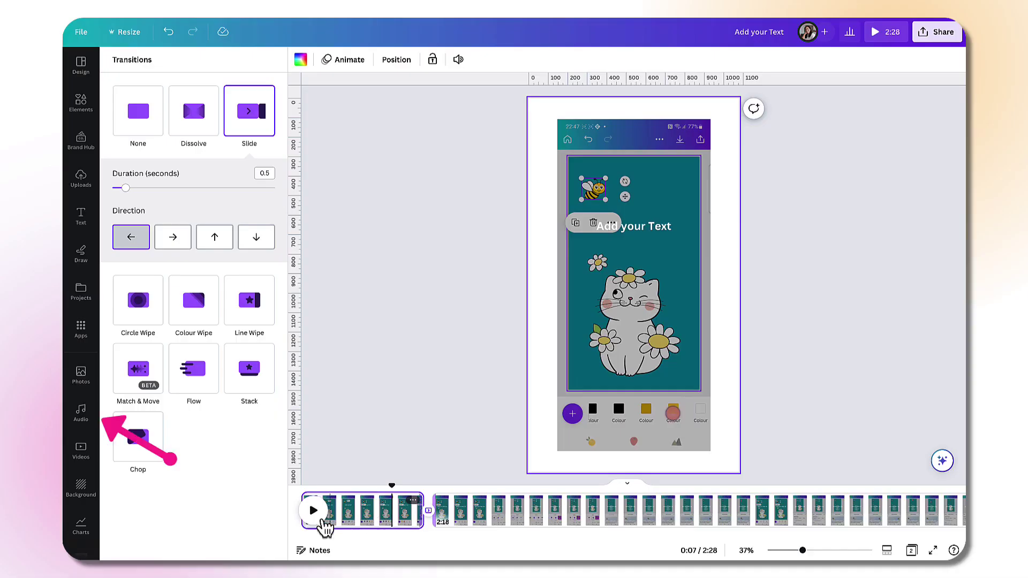
- Add the 'English Breakfast' track from the Happy music results as background audio
left_click(81, 419)
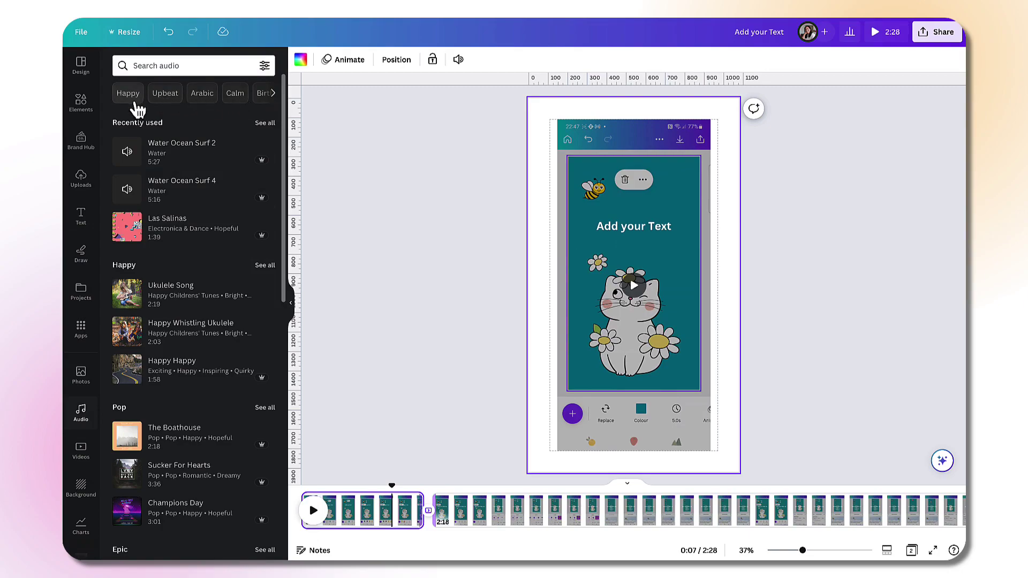
left_click(129, 96)
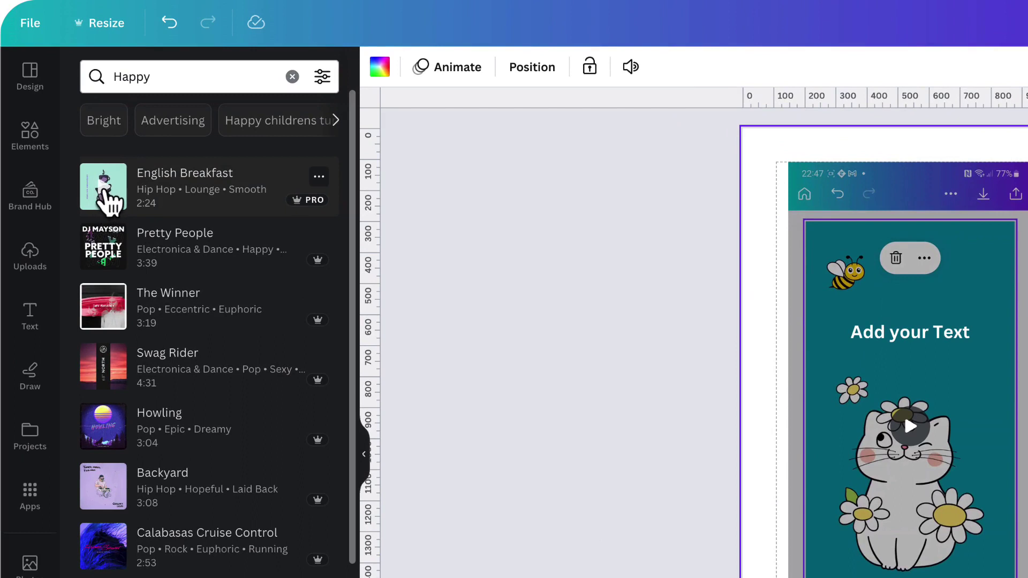
left_click(107, 204)
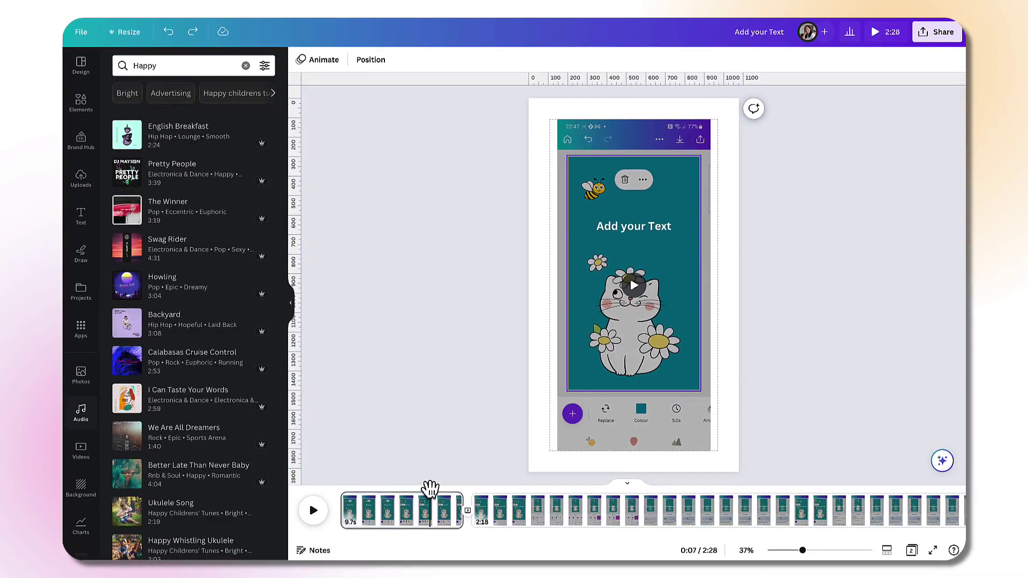
left_click_drag(430, 489, 337, 492)
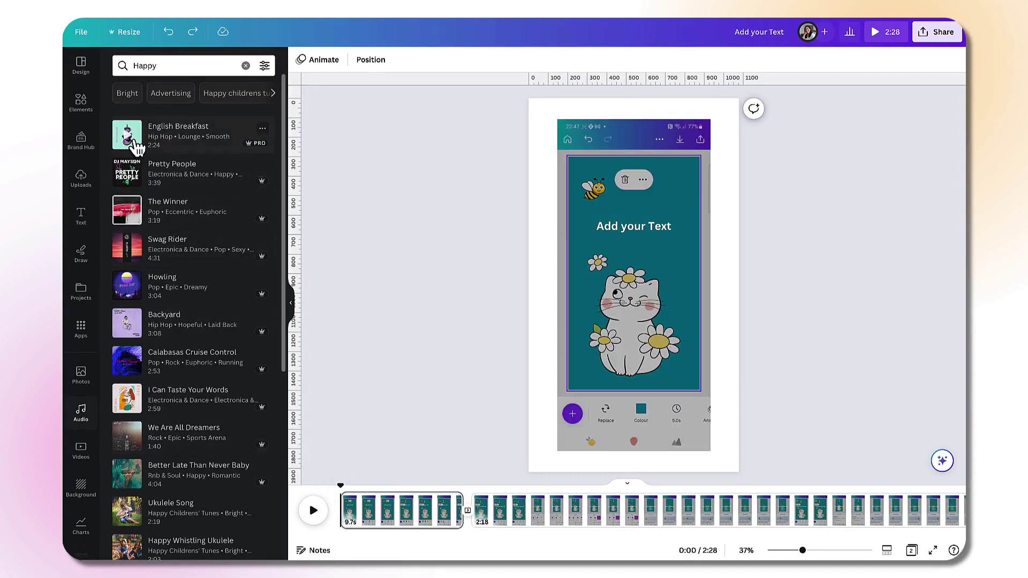
left_click_drag(137, 144, 368, 522)
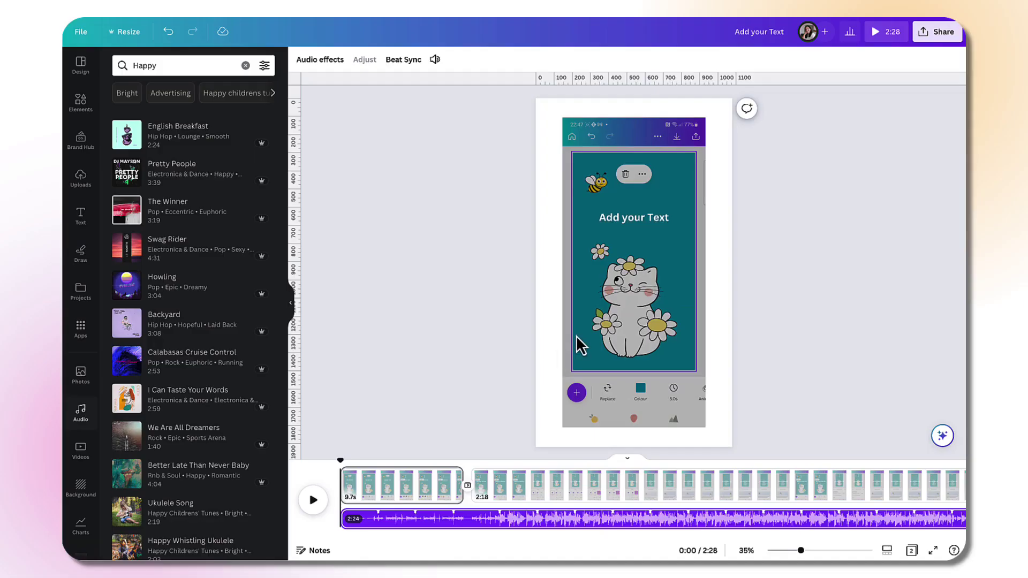
left_click(576, 337)
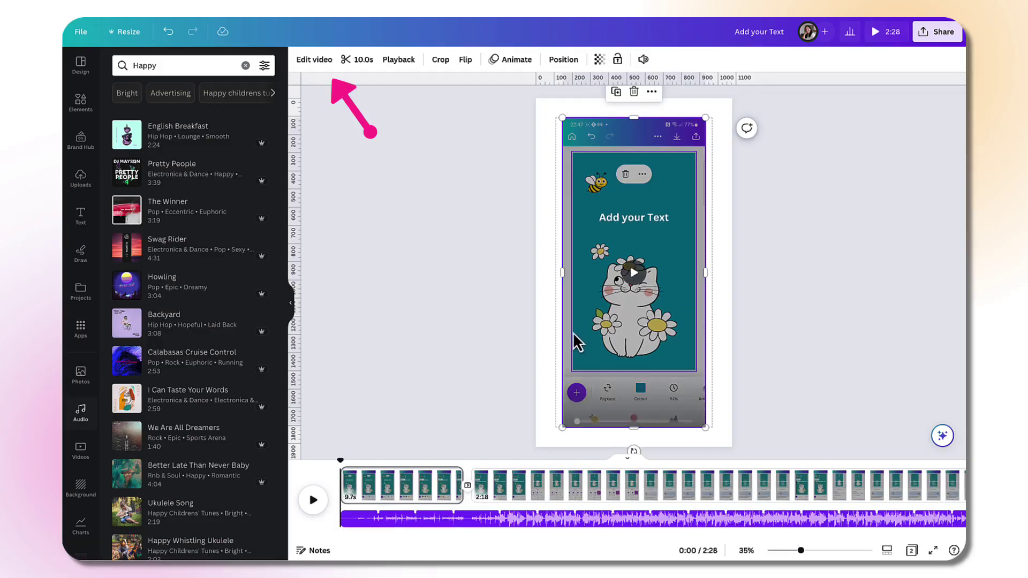
left_click(319, 68)
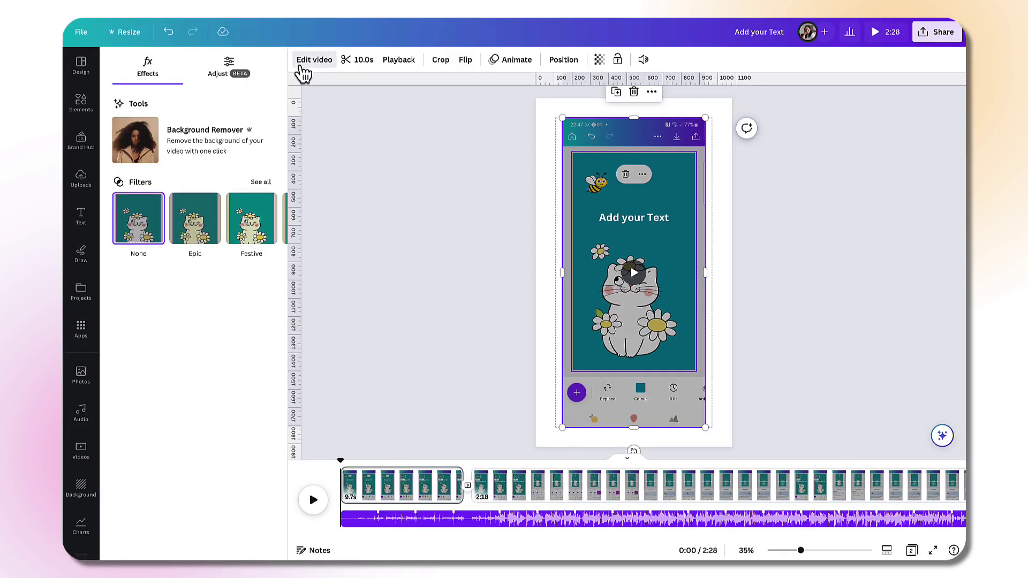
left_click(262, 183)
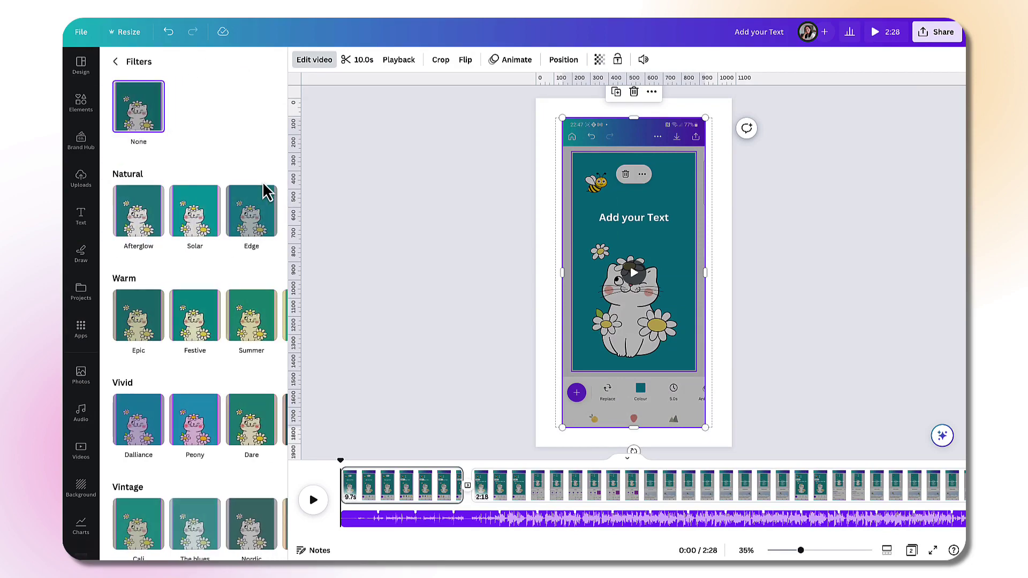
scroll(264, 187, "down", 3)
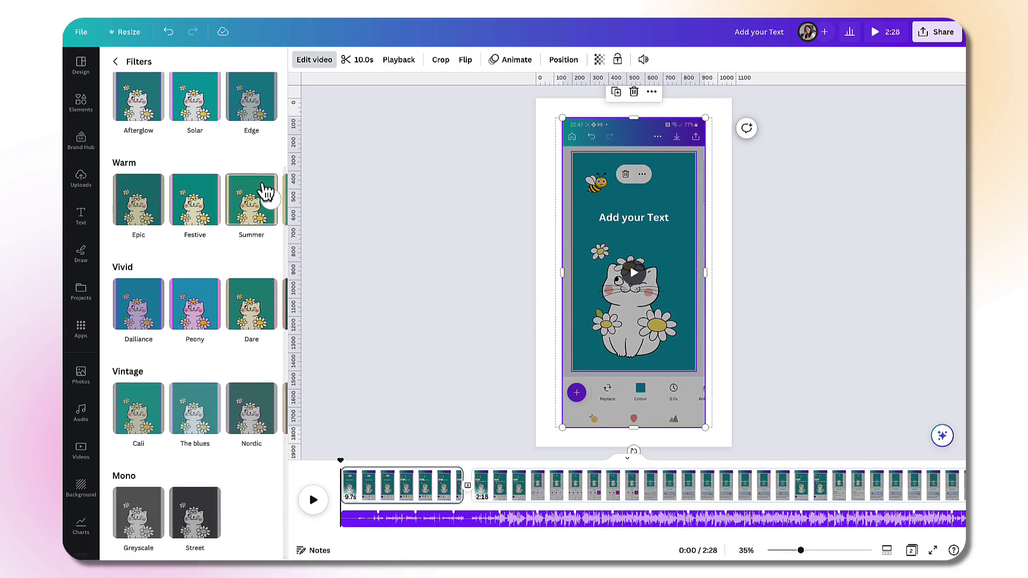
scroll(265, 190, "up", 3)
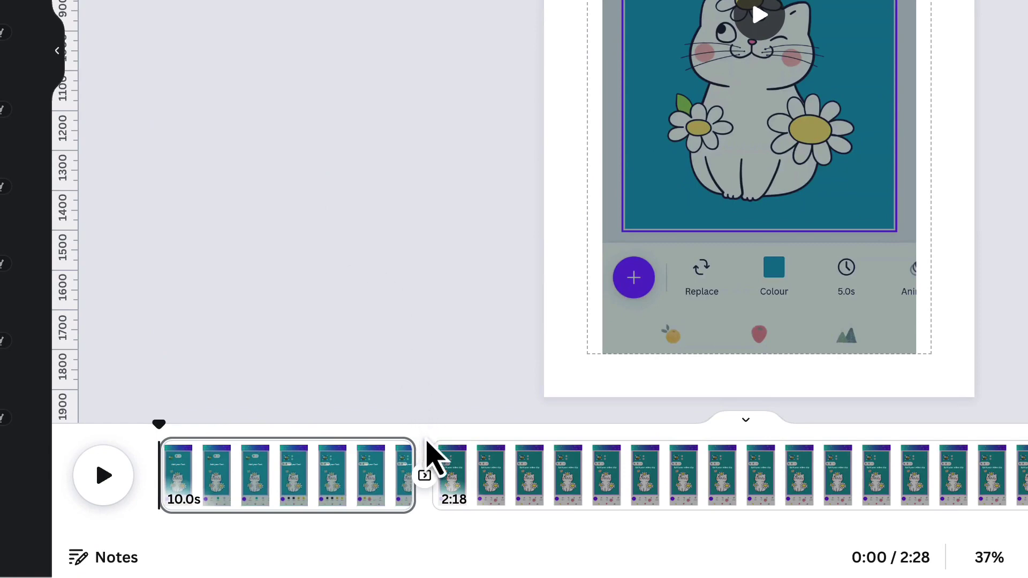
- Insert a blank page and move it to the start of the timeline, before the 10.0s clip
mouse_move(423, 471)
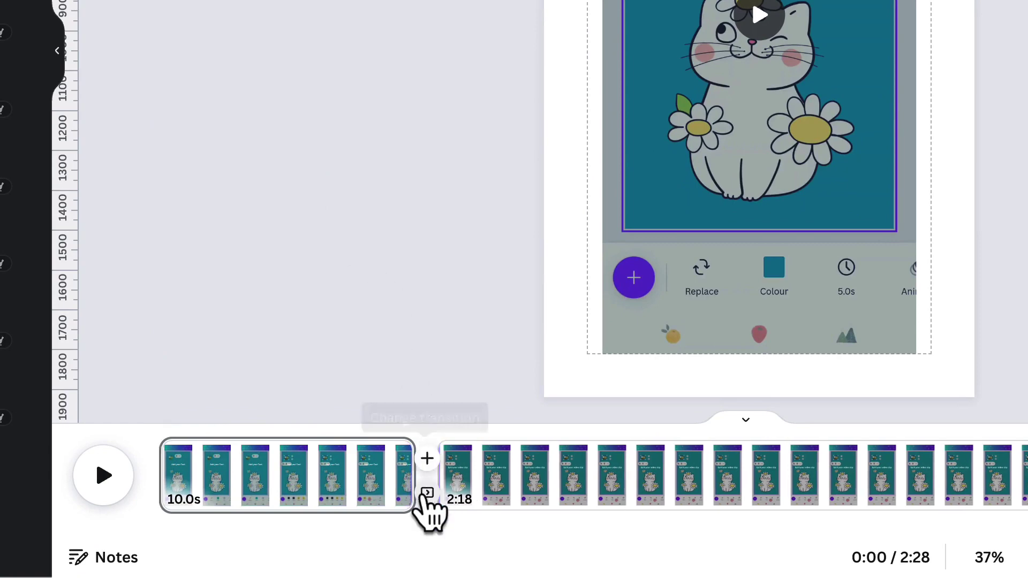
left_click(438, 460)
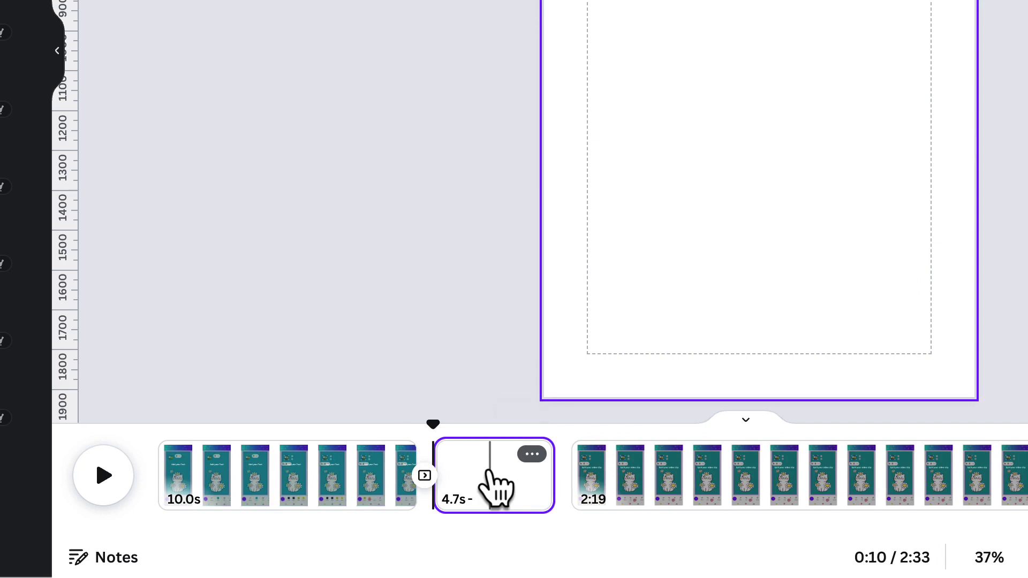
left_click_drag(495, 485, 403, 478)
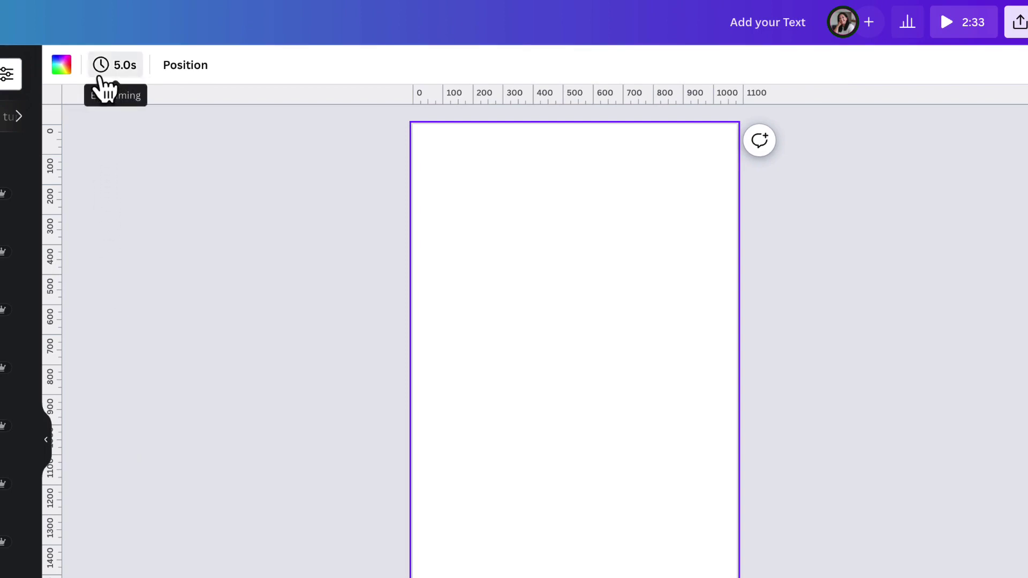
- Set the blank opening page's duration to 1.5 seconds
left_click(101, 77)
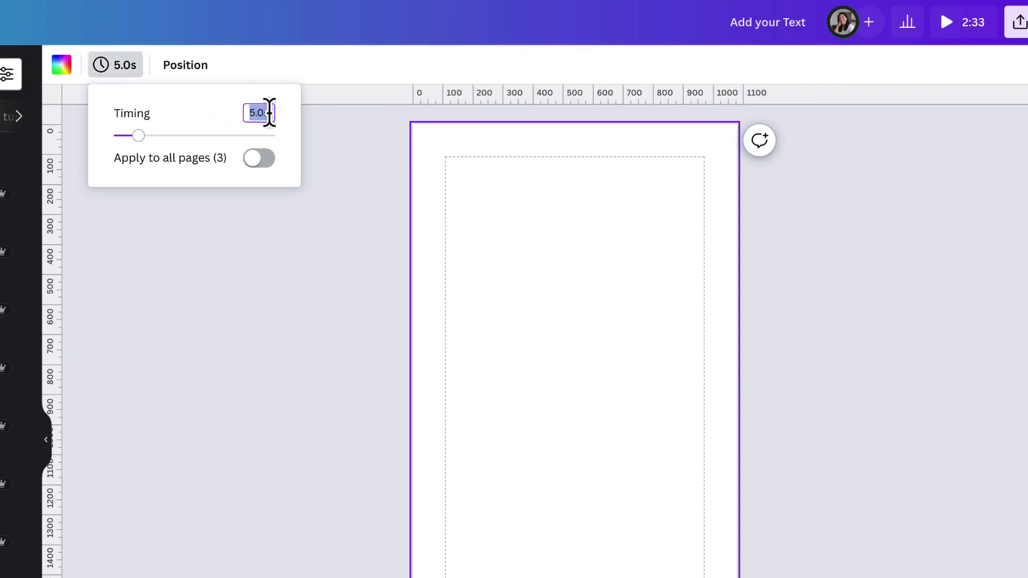
type("1.5")
key("Return")
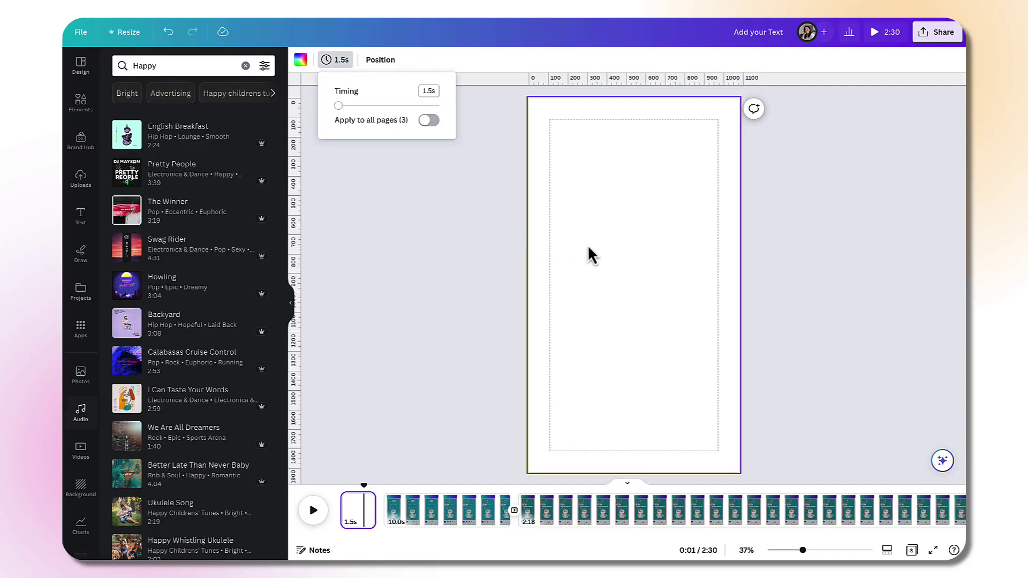
left_click(611, 221)
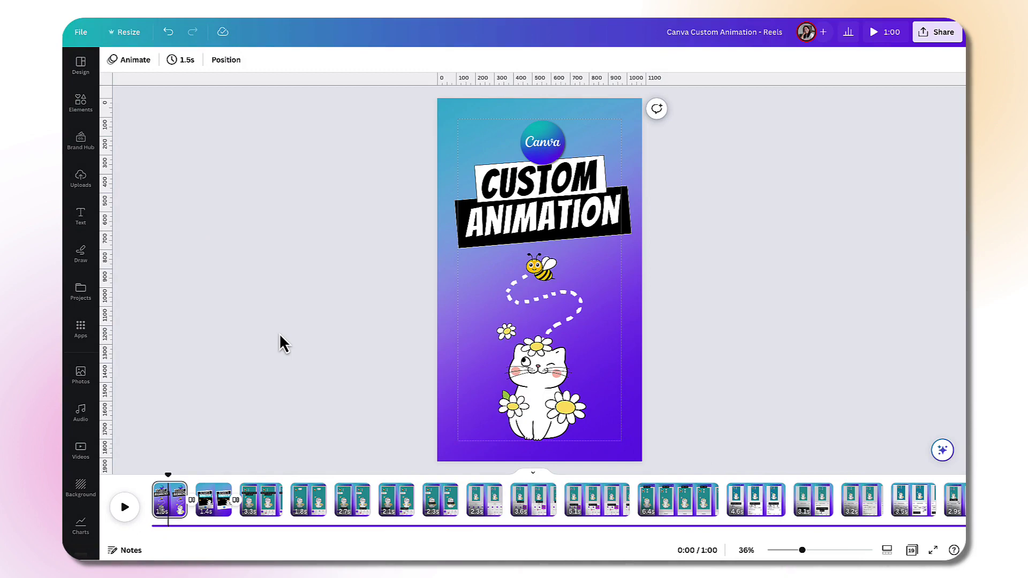
- Inspect the Custom Animation title and background, then page 3's Tap Animate caption and hand graphic
left_click(529, 200)
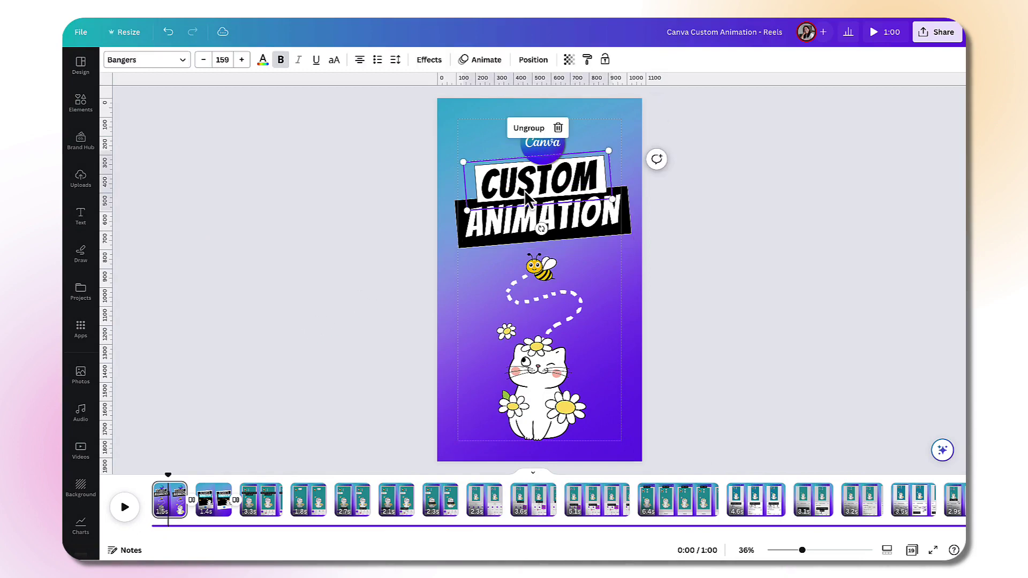
left_click(476, 135)
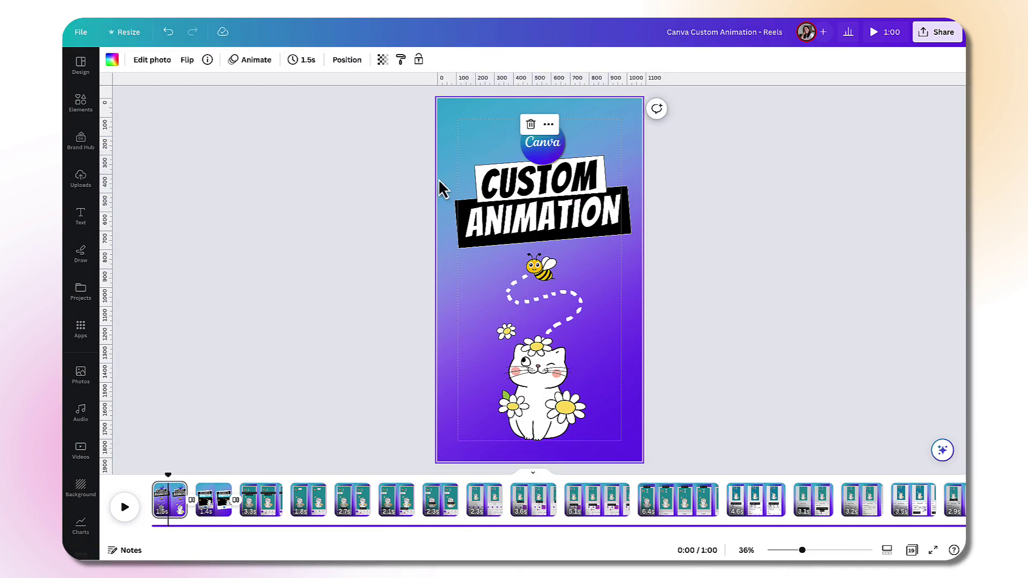
left_click(272, 523)
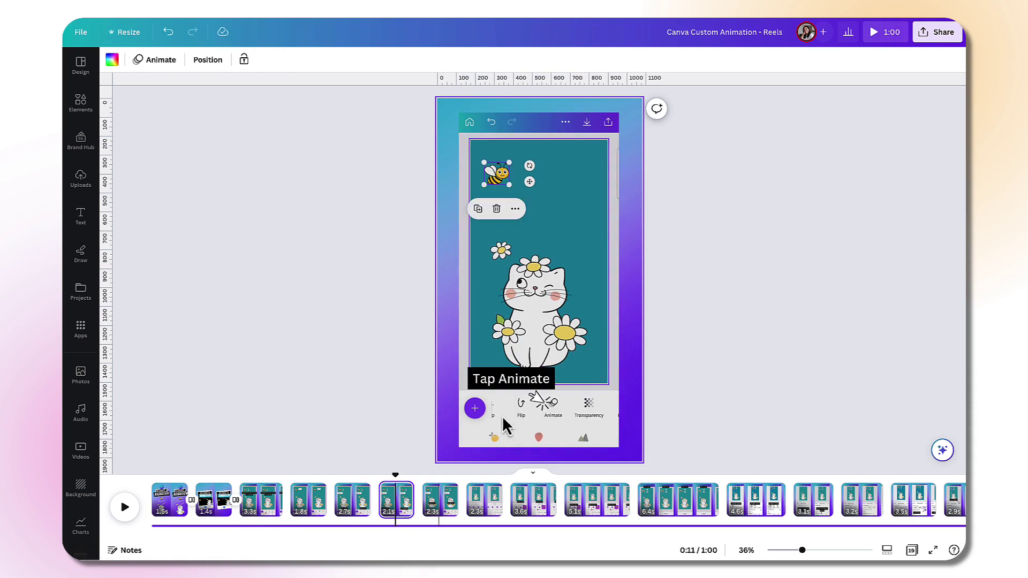
left_click(513, 381)
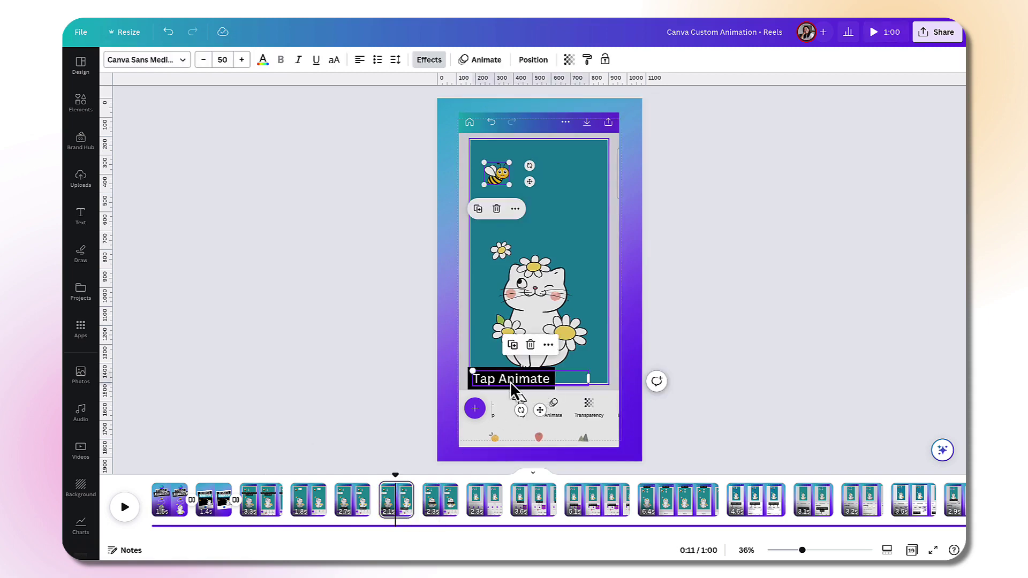
left_click(533, 410)
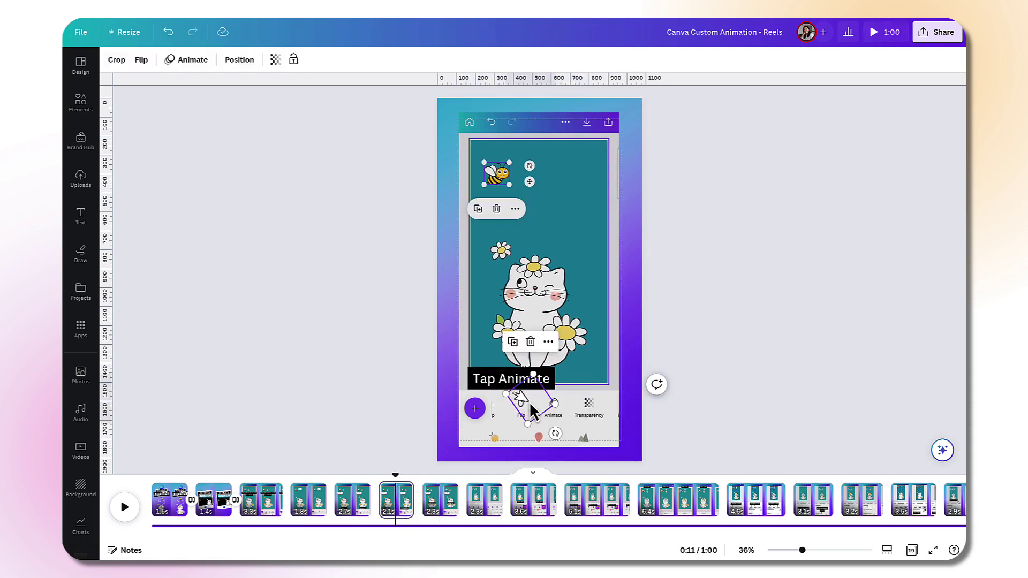
left_click(376, 299)
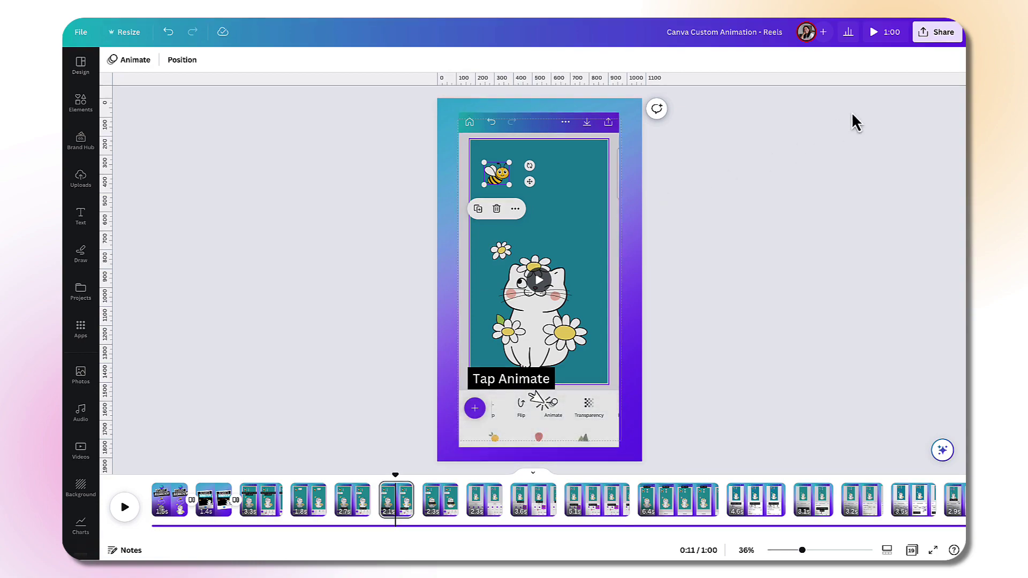
- Set up the download as MP4 Video with all 19 pages selected
left_click(940, 41)
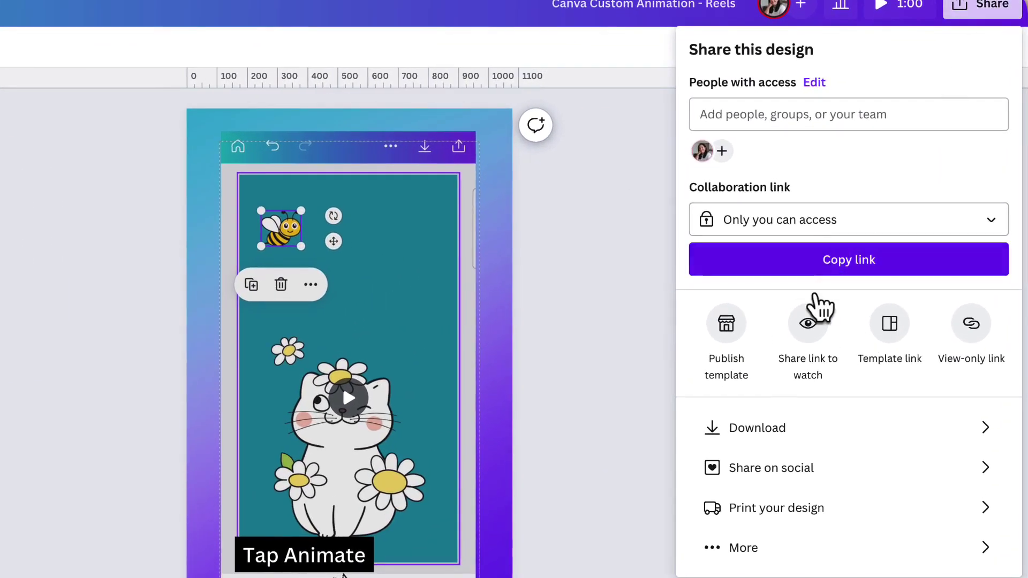
left_click(753, 437)
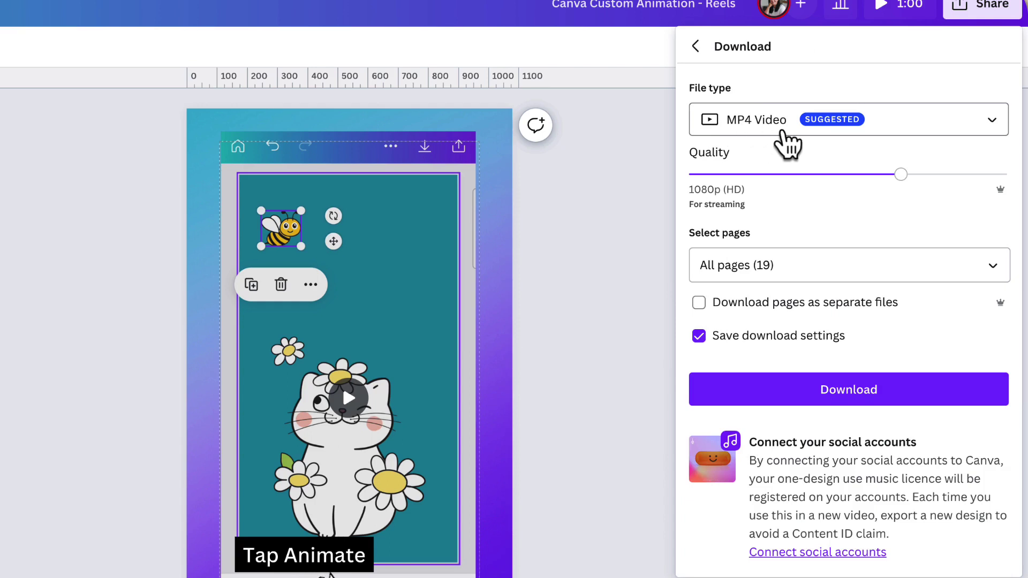
left_click(738, 267)
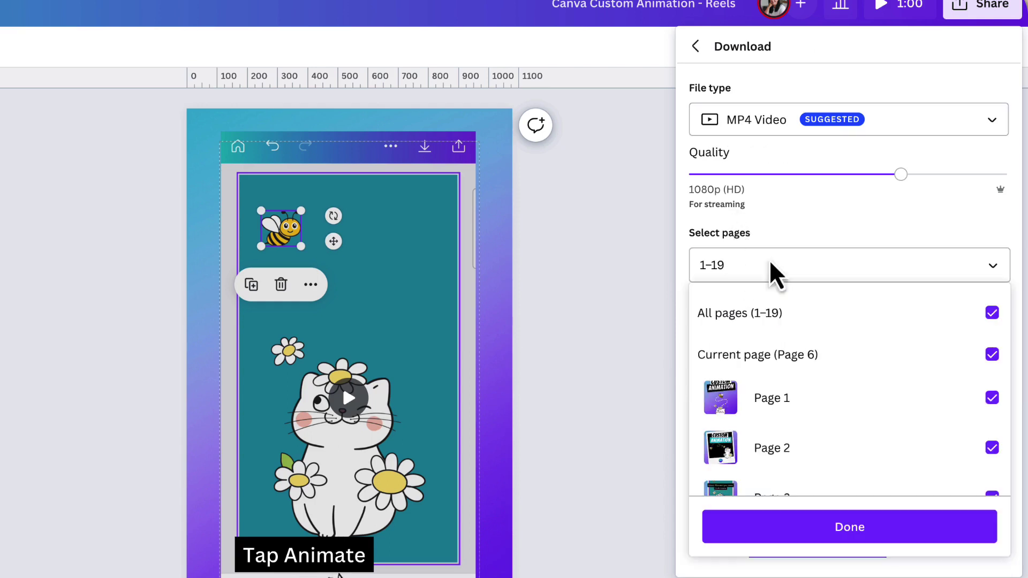
left_click(994, 270)
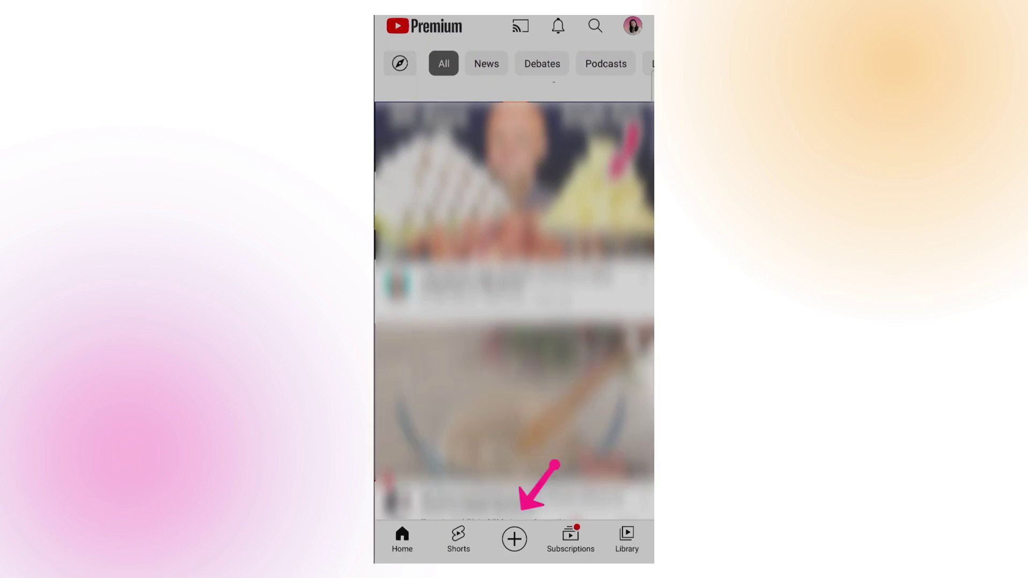
- Start a new YouTube Short and switch its length from 15 to 60 seconds
left_click(514, 539)
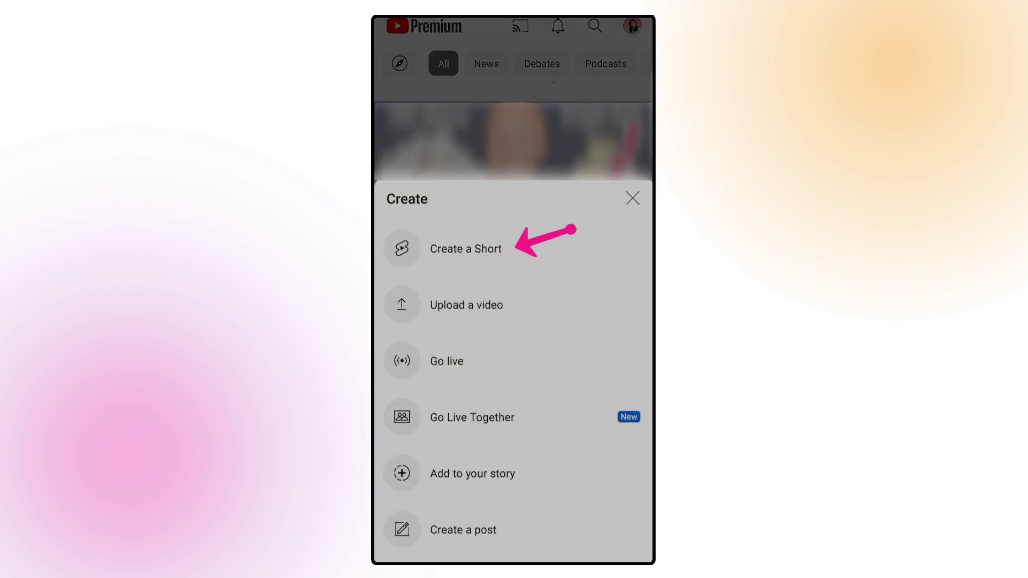
left_click(477, 247)
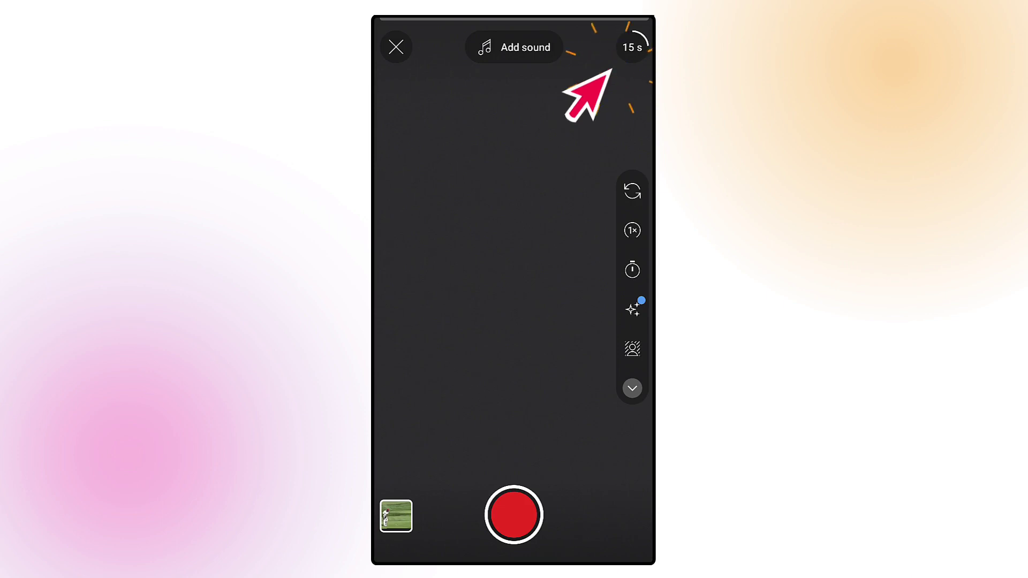
left_click(632, 47)
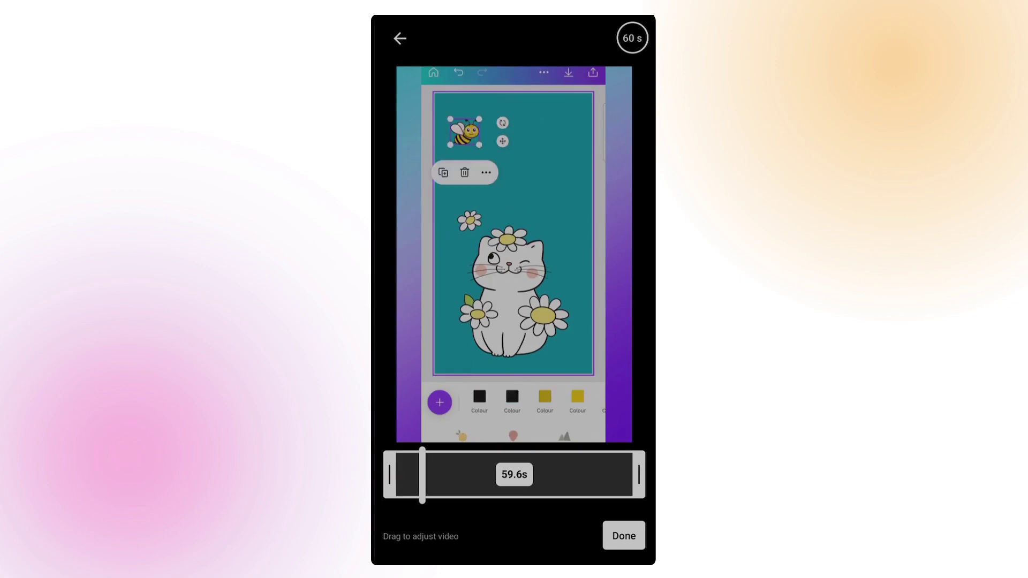
- Trim the end of the 0:59 Custom Animation clip and confirm it
mouse_move(639, 485)
left_mouse_down()
mouse_move(524, 499)
mouse_move(639, 491)
left_mouse_up()
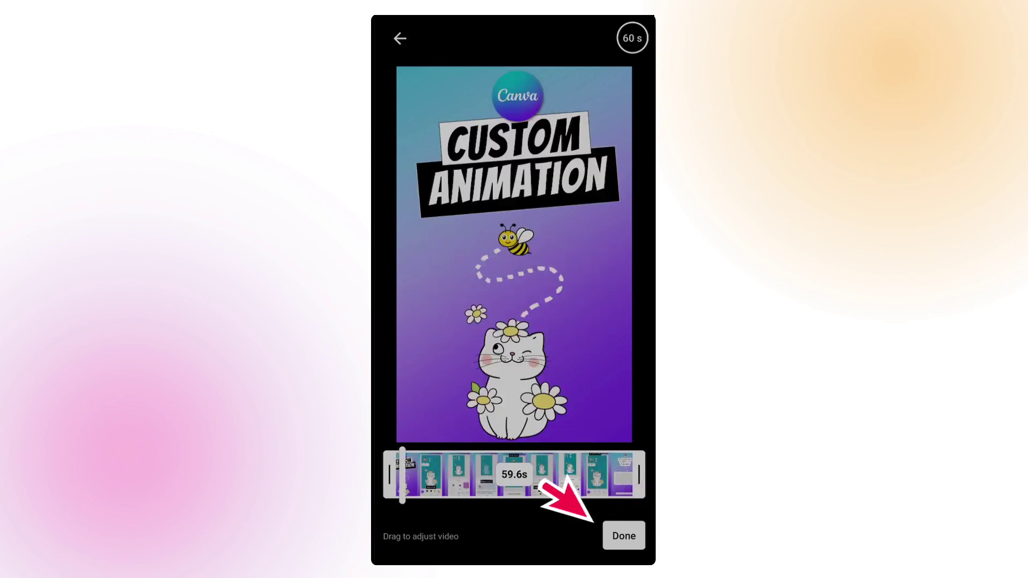
left_click(624, 535)
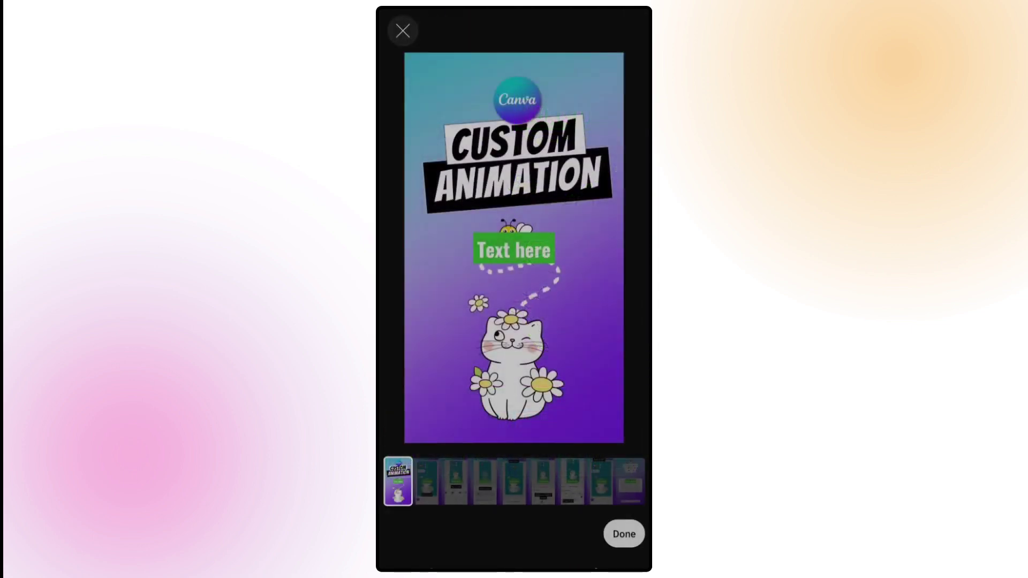
- Slide to a different frame of the video and confirm it as the Short's cover
mouse_move(398, 495)
left_mouse_down()
mouse_move(560, 502)
mouse_move(517, 518)
mouse_move(390, 521)
left_mouse_up()
left_click(624, 534)
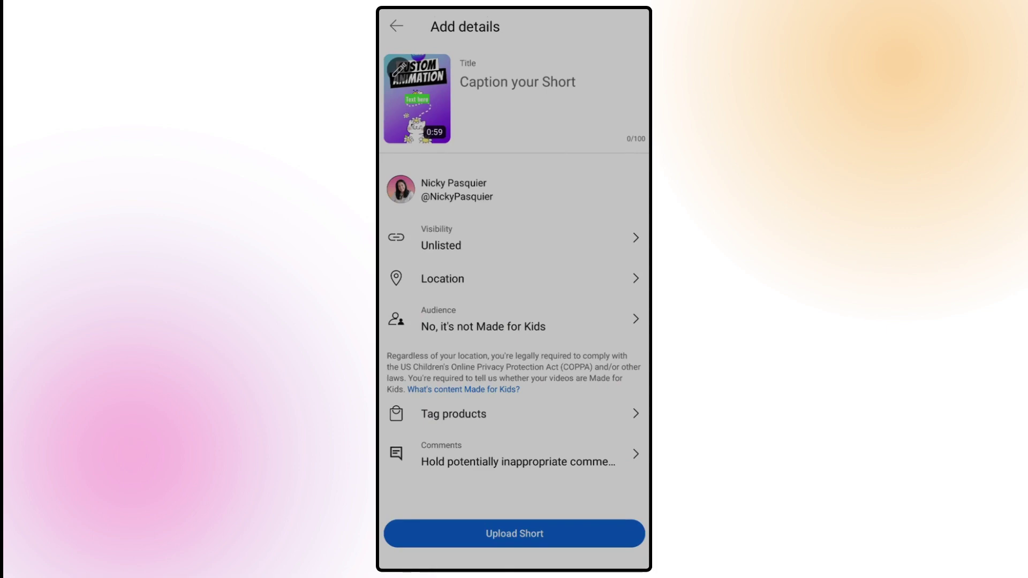
- Title the Short 'Title' and upload it
left_click(517, 82)
type("Title")
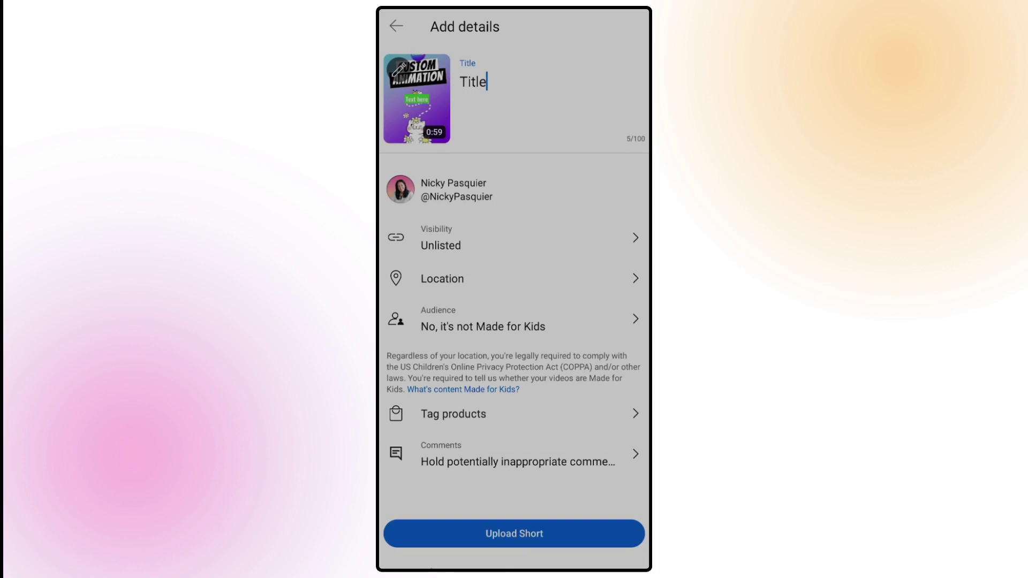
left_click(515, 533)
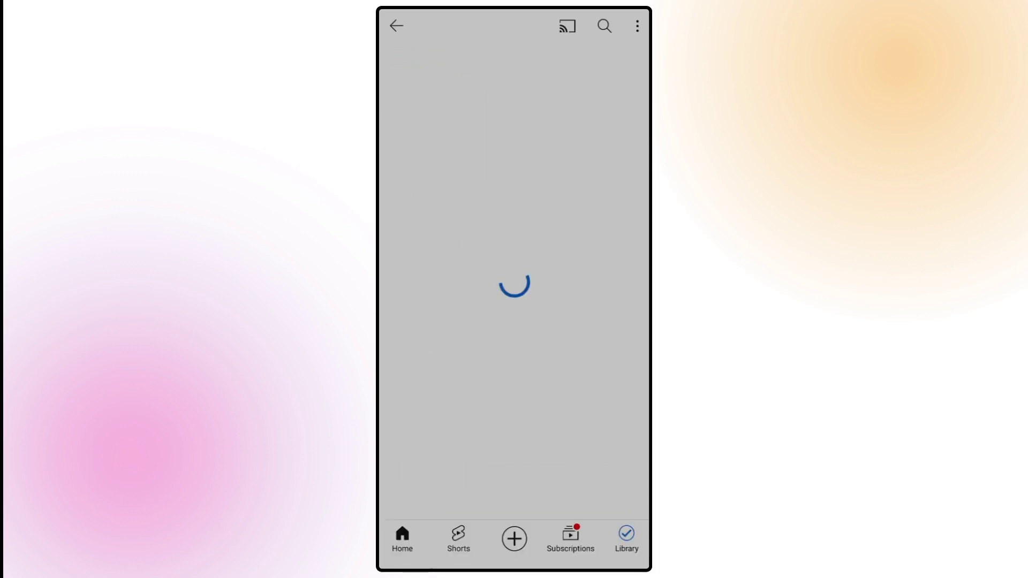